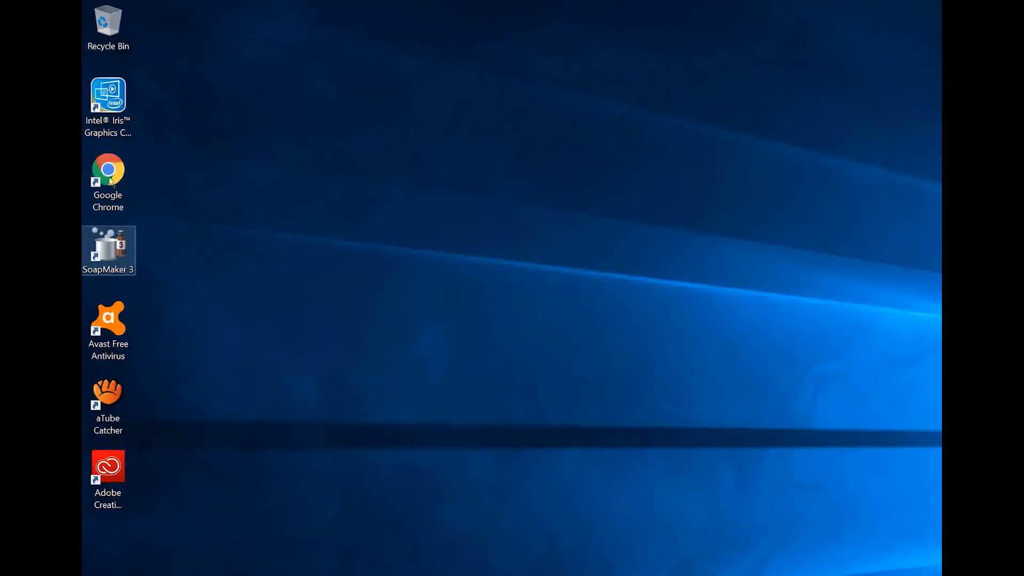
Launch SoapMaker 3 from its desktop shortcut, recovering from the accidental rename
double_click(109, 250)
key("F2")
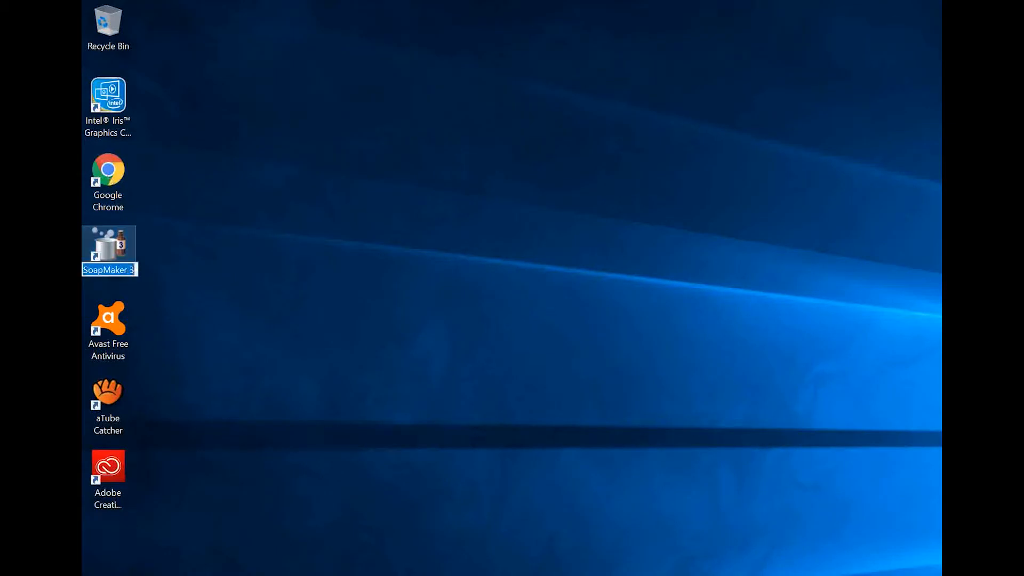
double_click(108, 244)
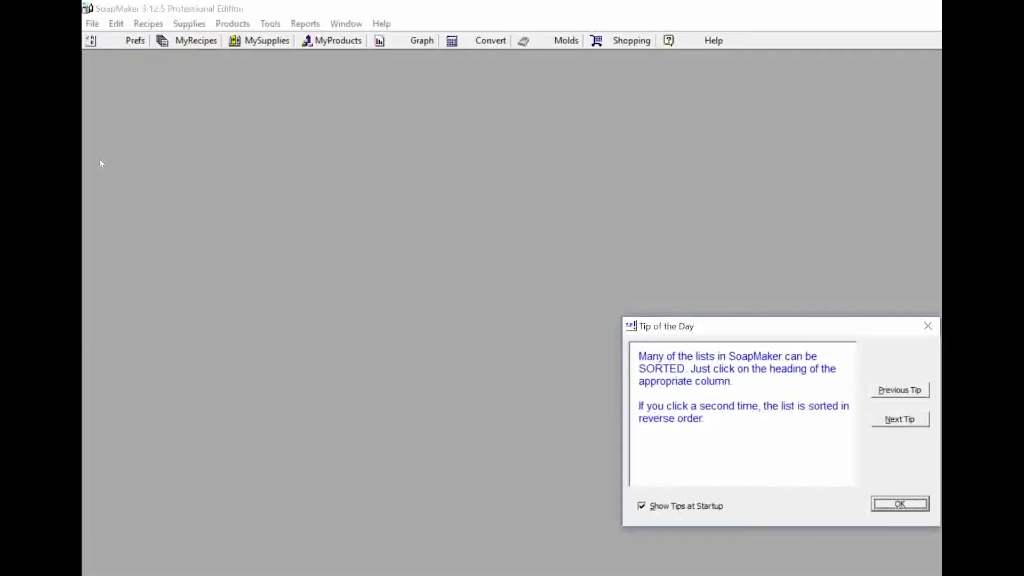
Dismiss the Tip of the Day with Show Tips at Startup left enabled
mouse_move(520, 212)
left_mouse_down()
mouse_move(277, 129)
mouse_move(180, 56)
left_mouse_up()
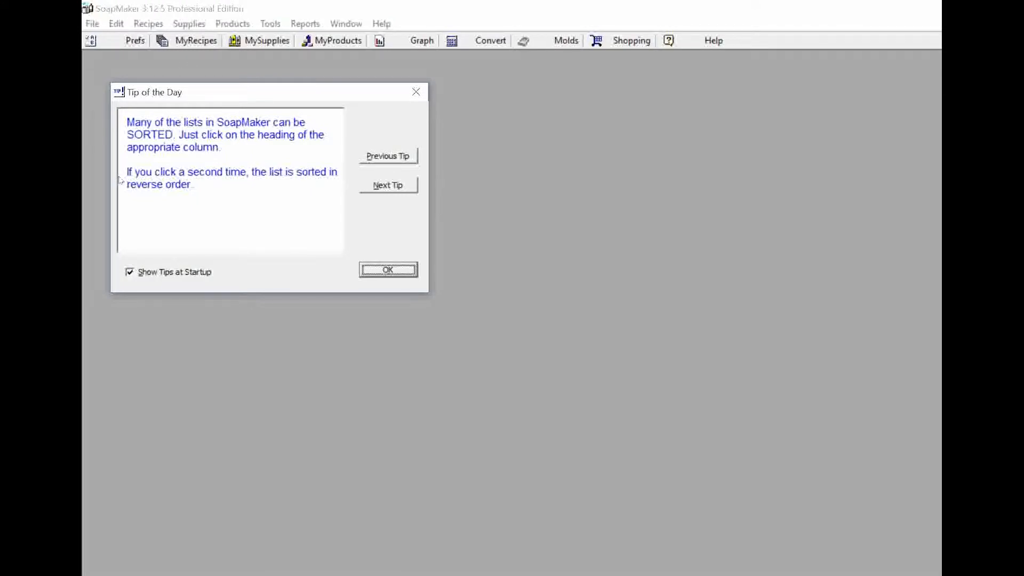
key("alt+s")
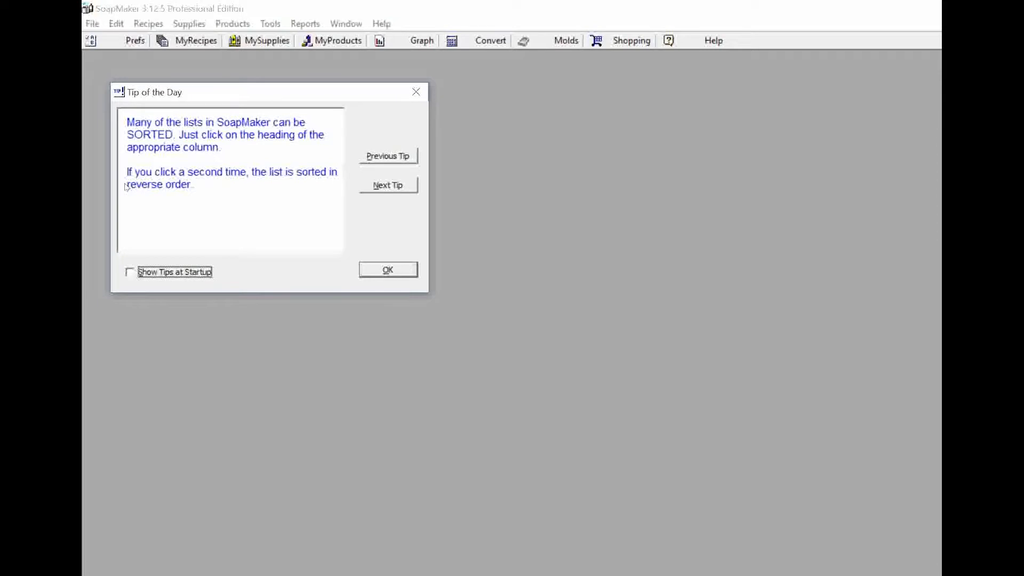
key("alt+s")
key("Return")
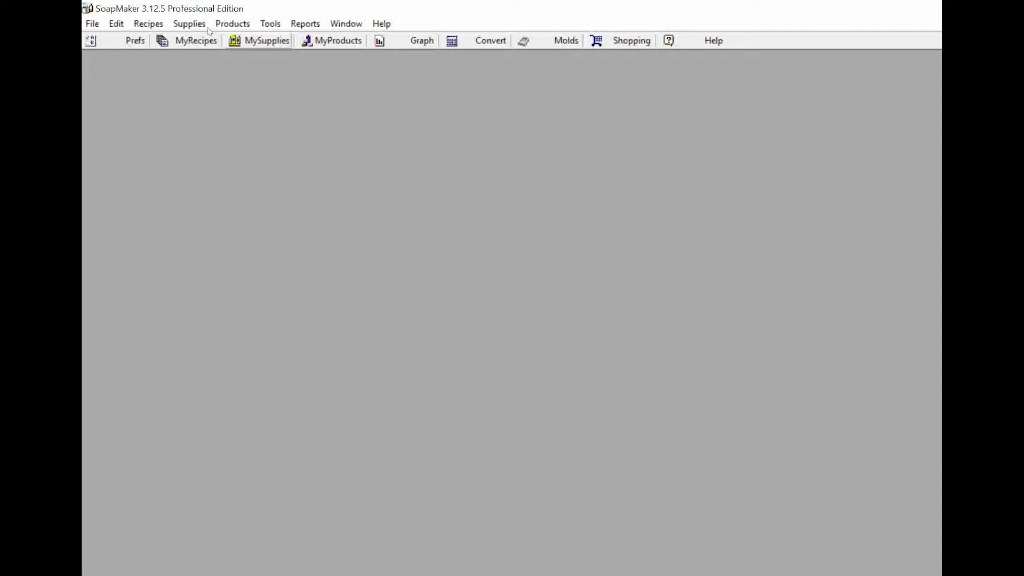
Open My Supplies from the toolbar, bringing up the Favorite Oils checklist
left_click(258, 41)
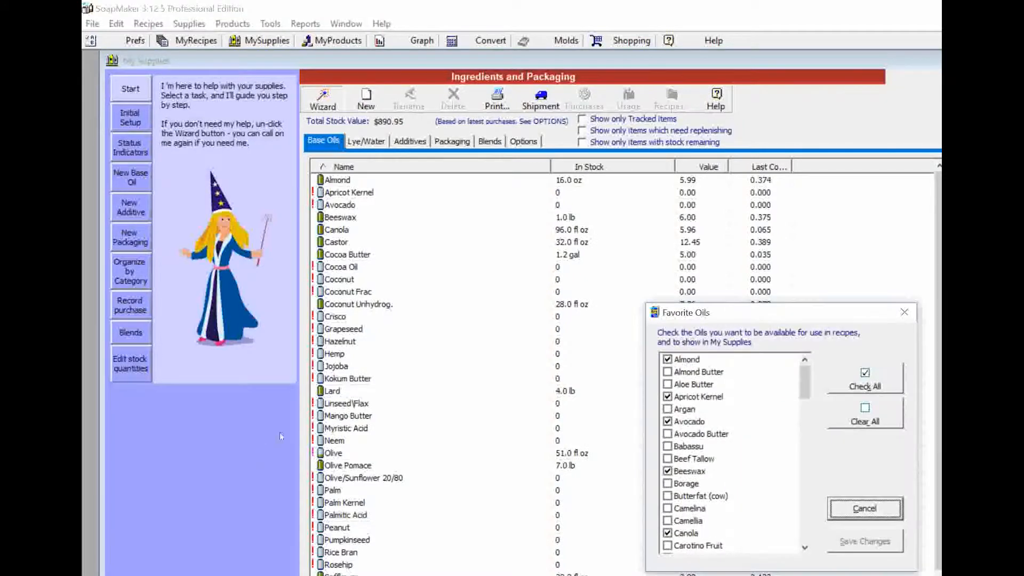
Move the Favorite Oils checklist aside and cancel it without changes
left_click_drag(762, 313, 263, 104)
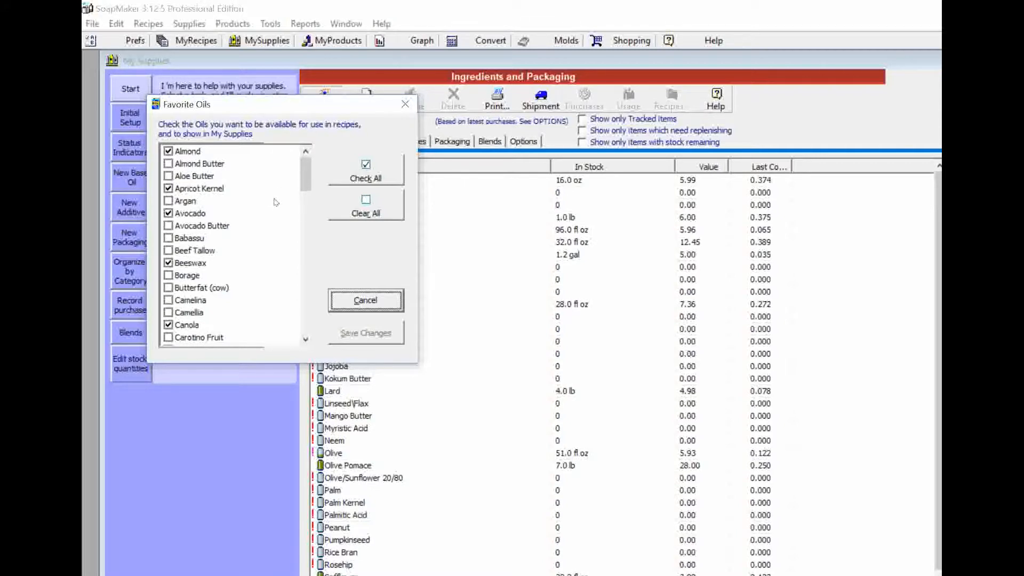
key("Escape")
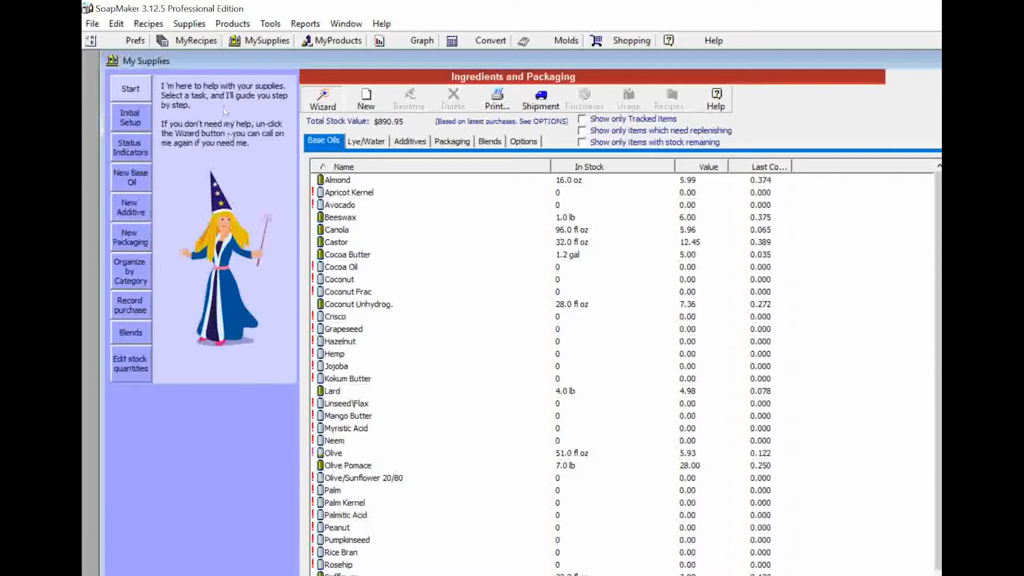
left_click(366, 99)
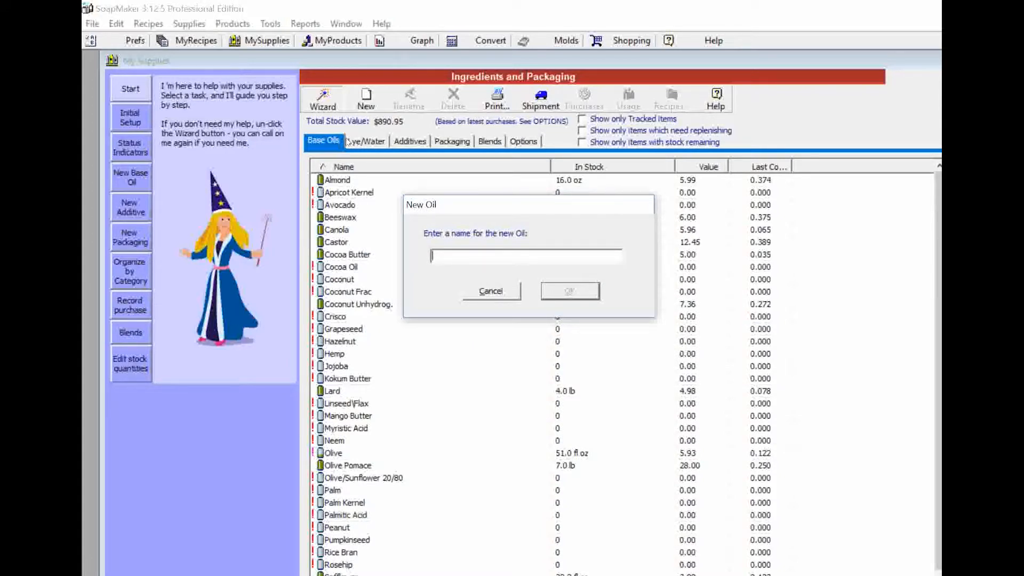
key("Escape")
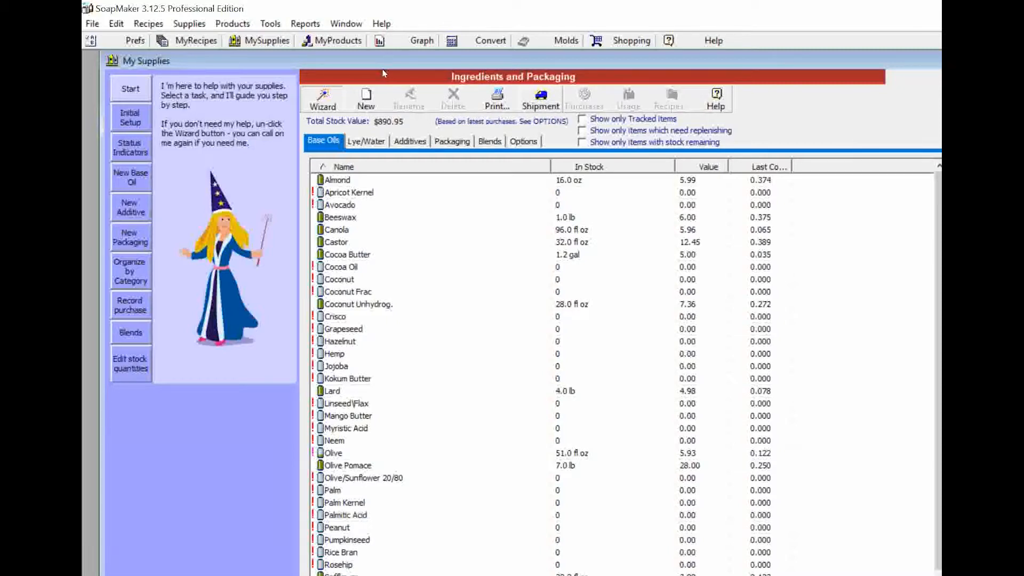
left_click(540, 101)
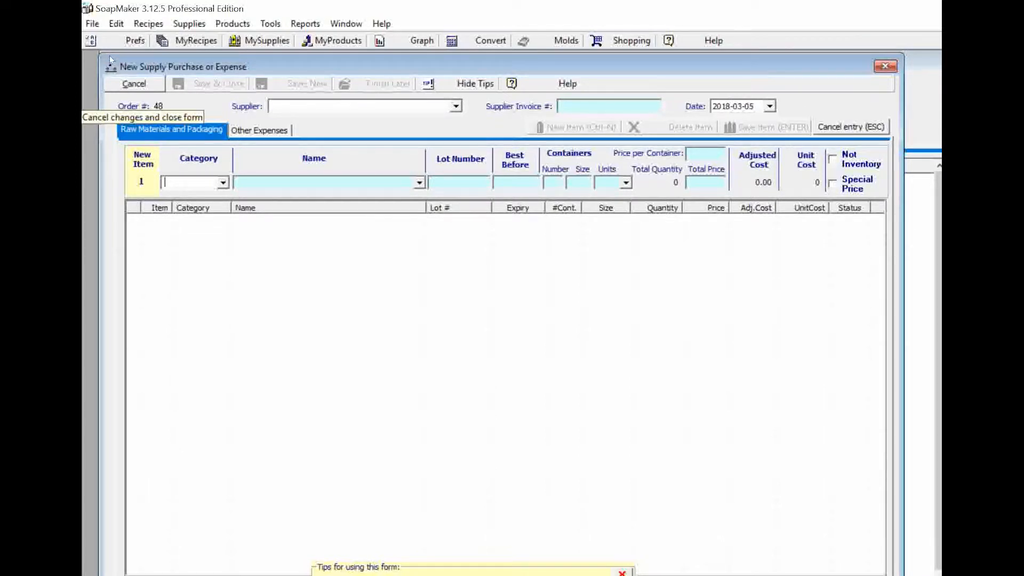
left_click(128, 85)
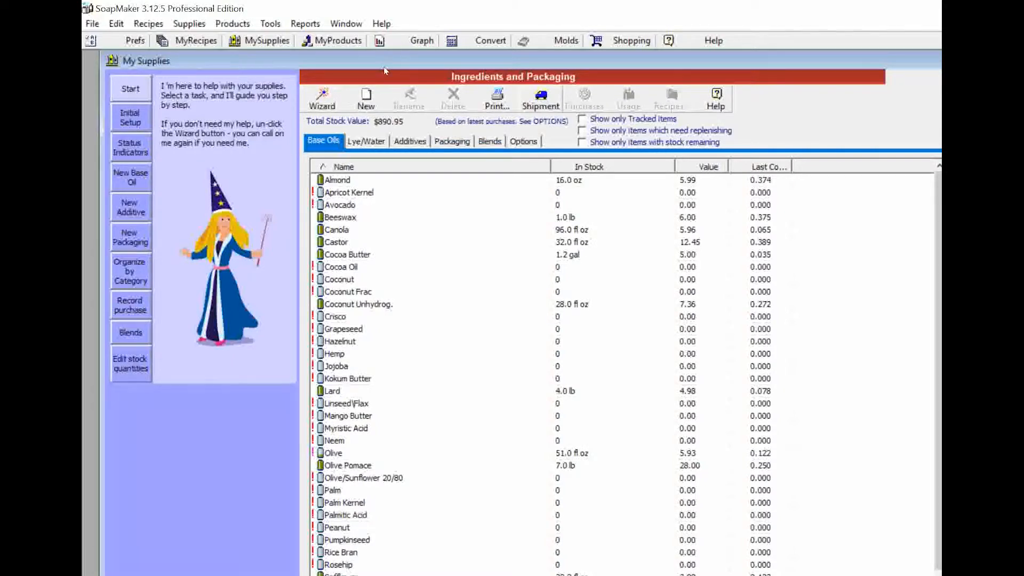
Start supply purchase order 48 and choose '+ New supplier...' from the Supplier list
left_click(540, 100)
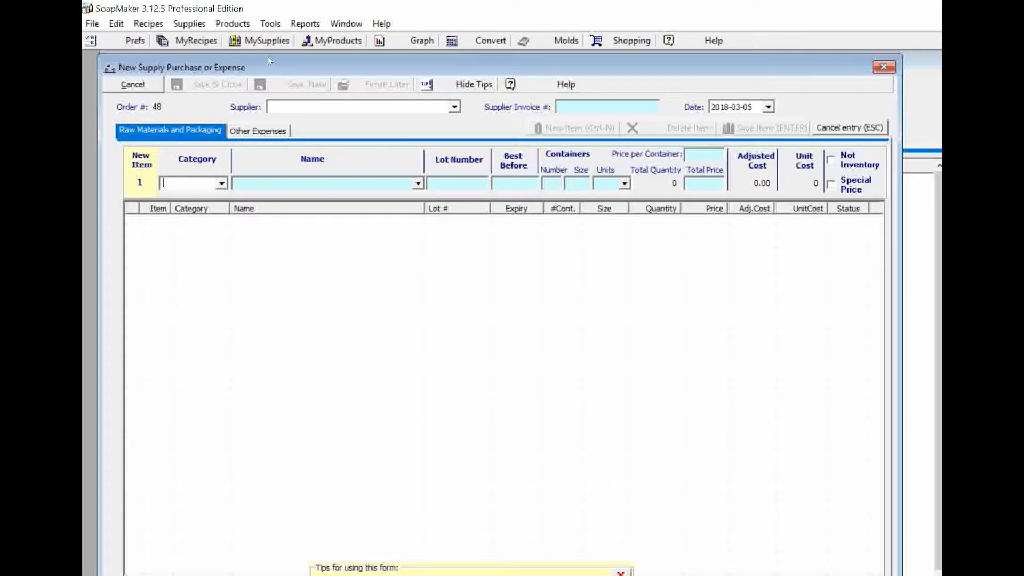
left_click(455, 106)
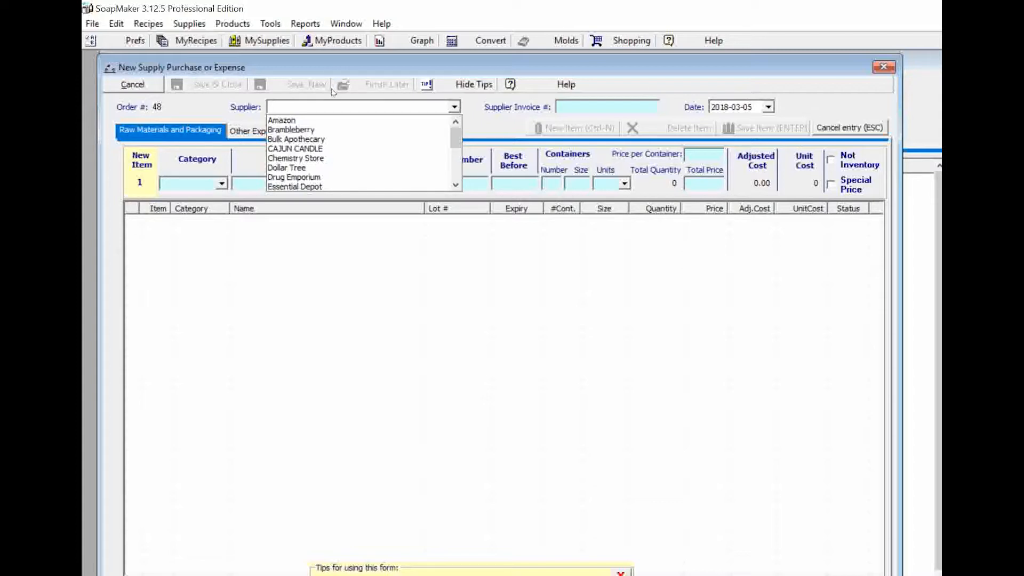
left_click_drag(456, 135, 450, 198)
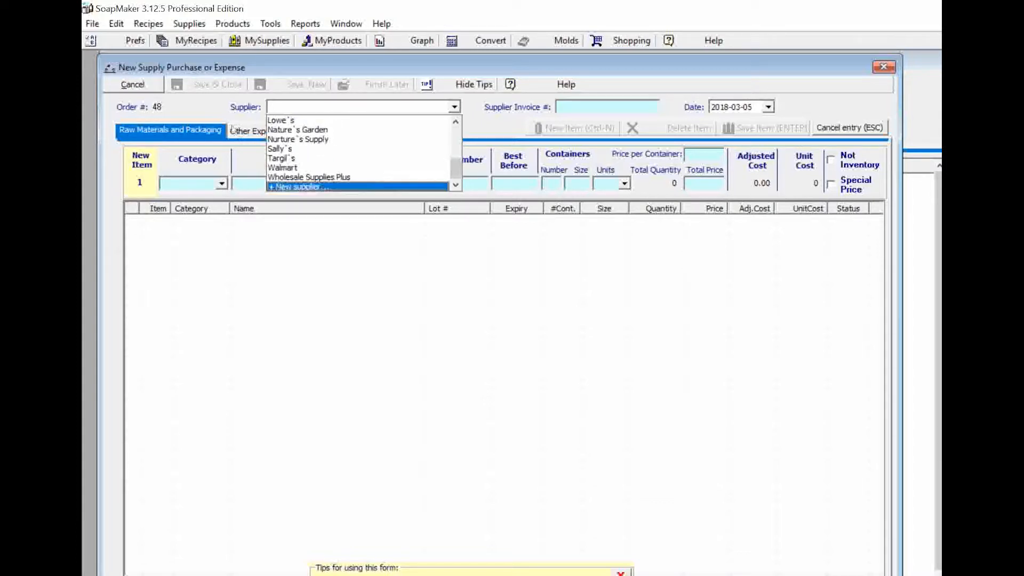
left_click(299, 187)
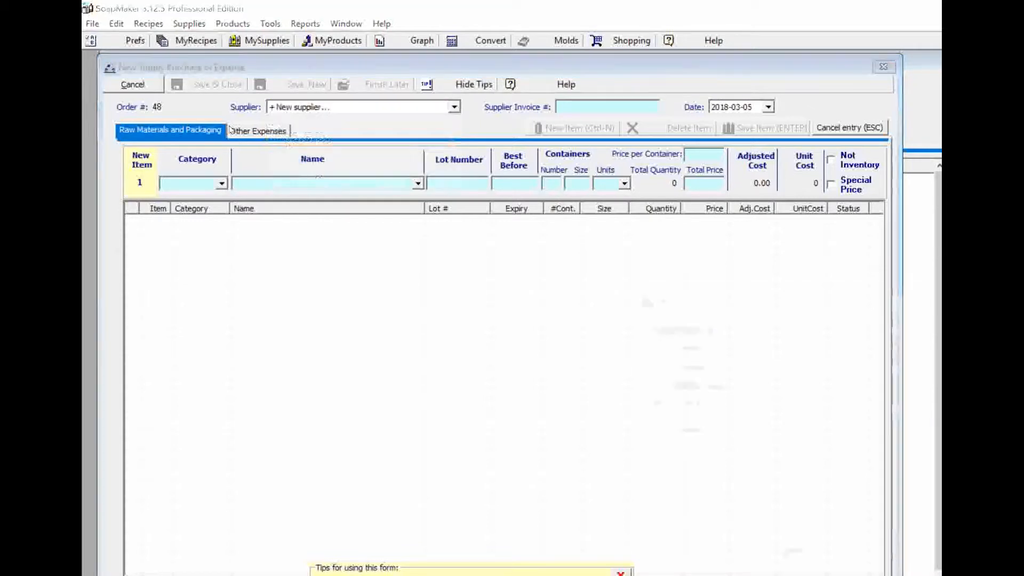
left_click_drag(680, 298, 166, 55)
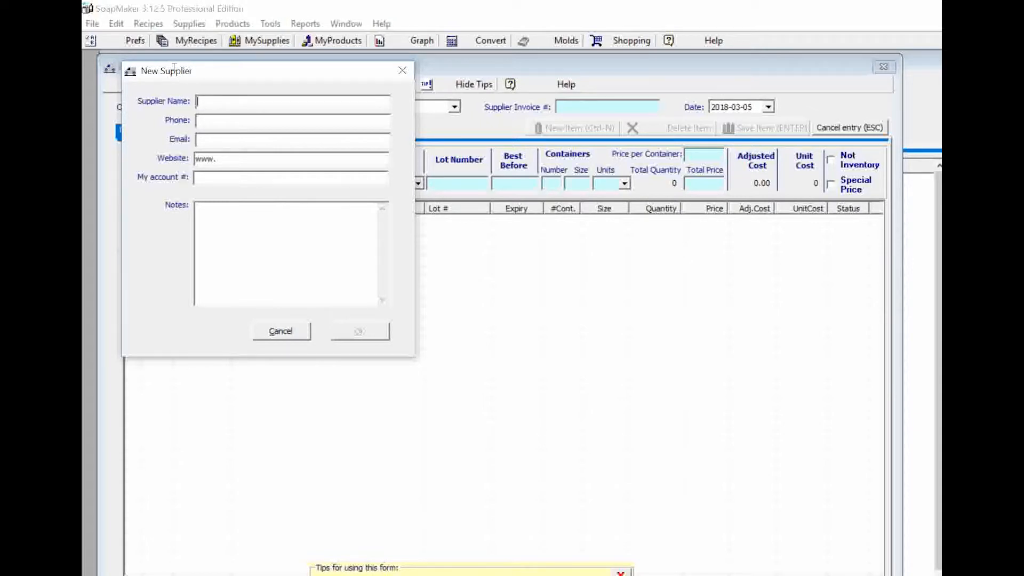
Save supplier Soaping For Life with its phone, soapingforlife.com and notes 'Clay Pinks and blues'
type("Soaping For Life")
left_click(158, 141)
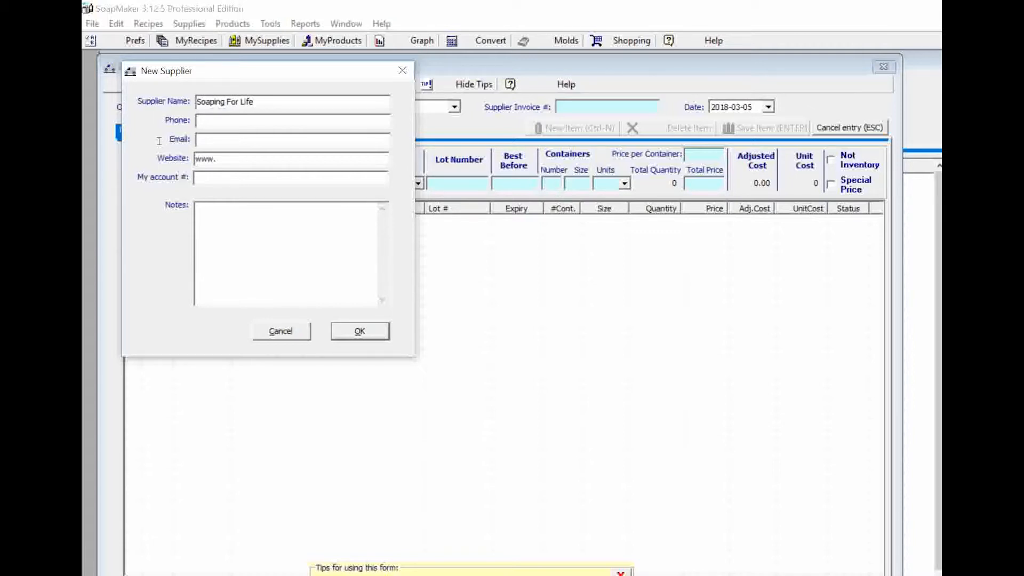
type("Earth Clay Pinks and blues")
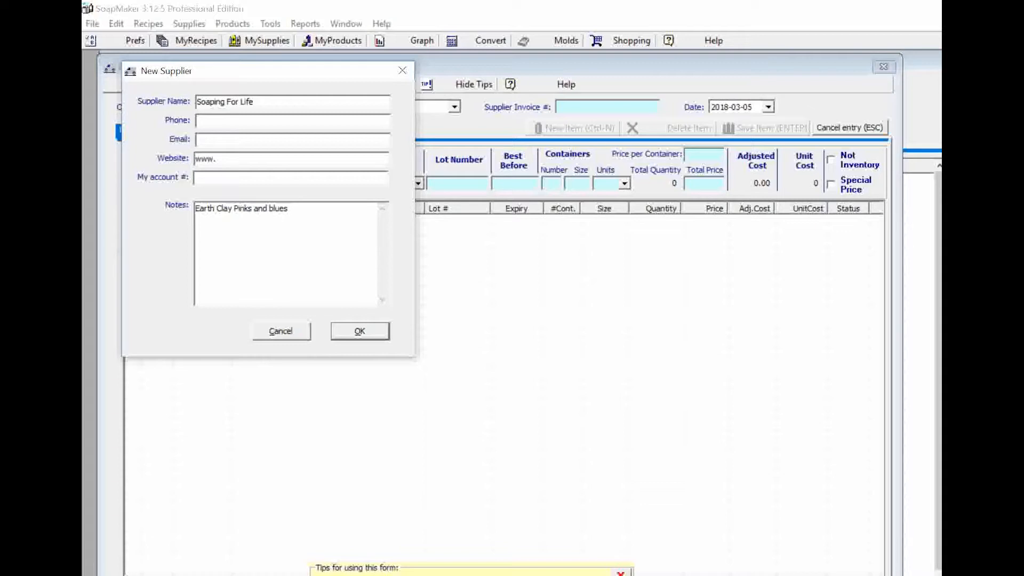
left_click(224, 119)
key("Tab")
key("Tab")
type("soapingforlife.com")
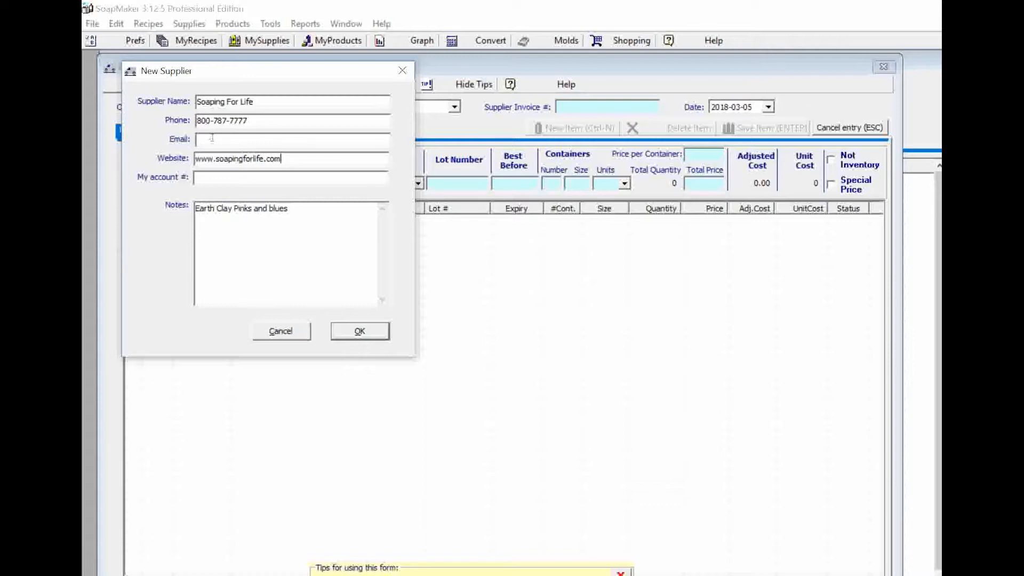
key("Return")
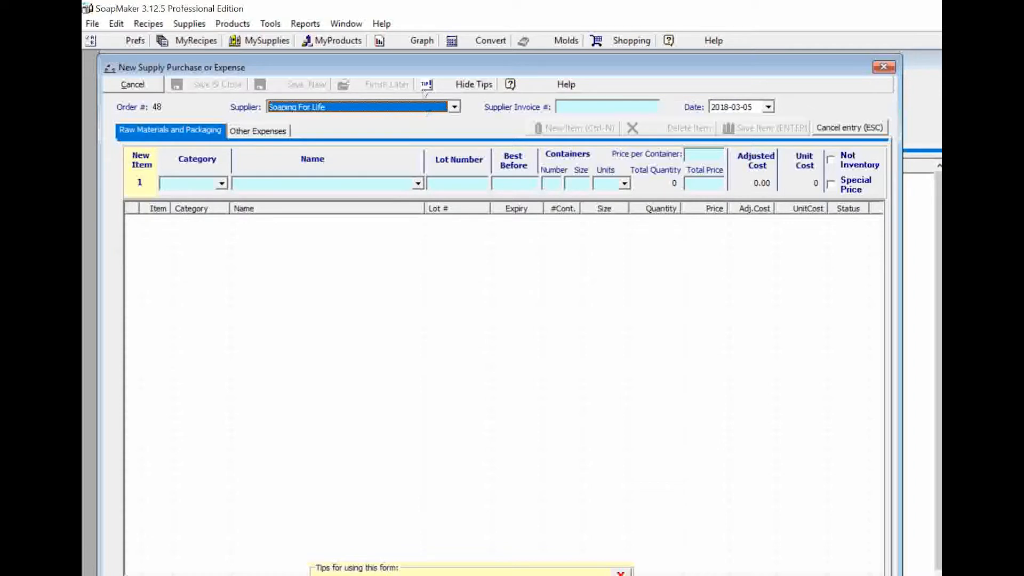
key("Tab")
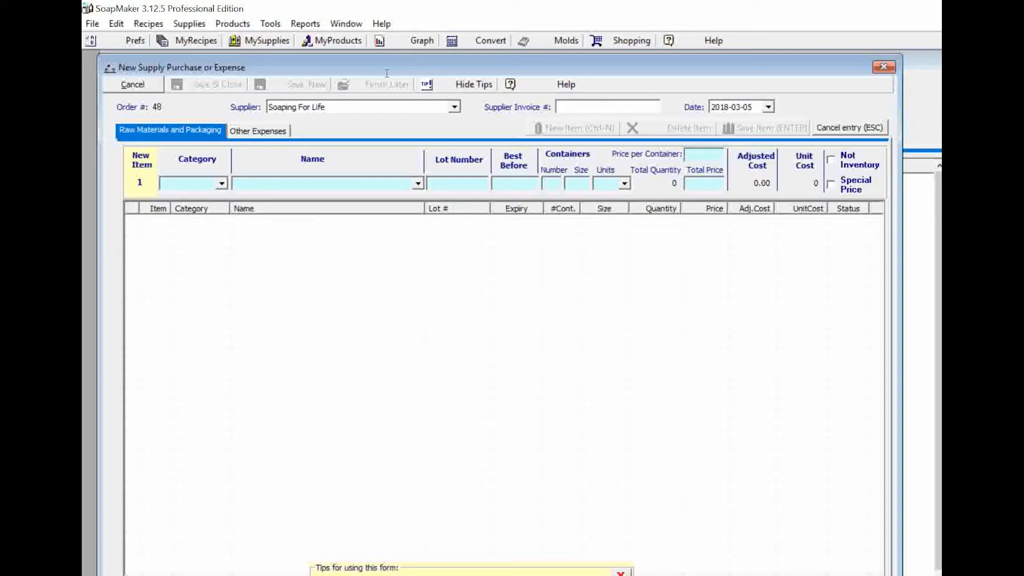
Enter the supplier invoice number and set the order date to 2018-03-03
type("767736577")
key("Tab")
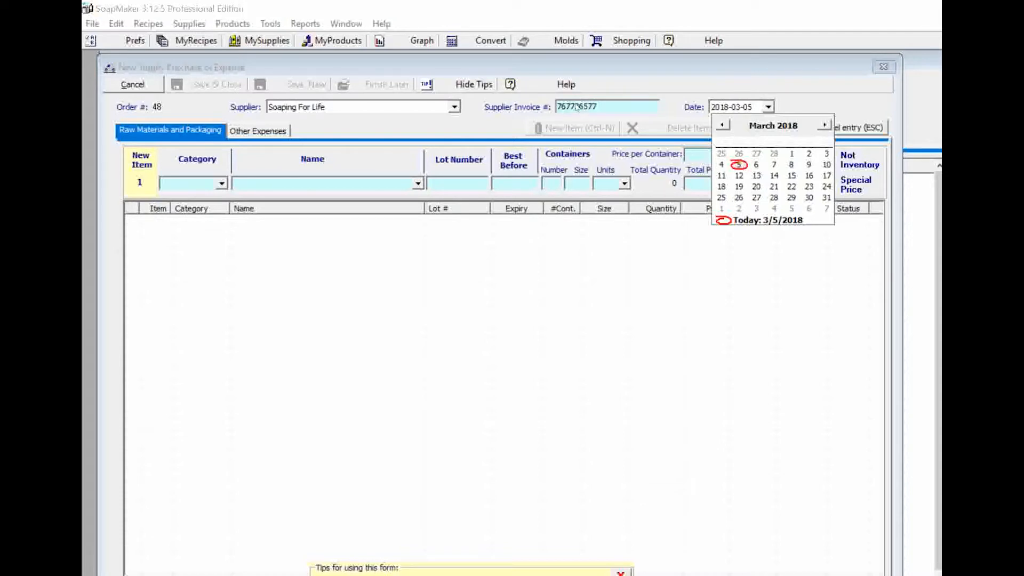
left_click(826, 153)
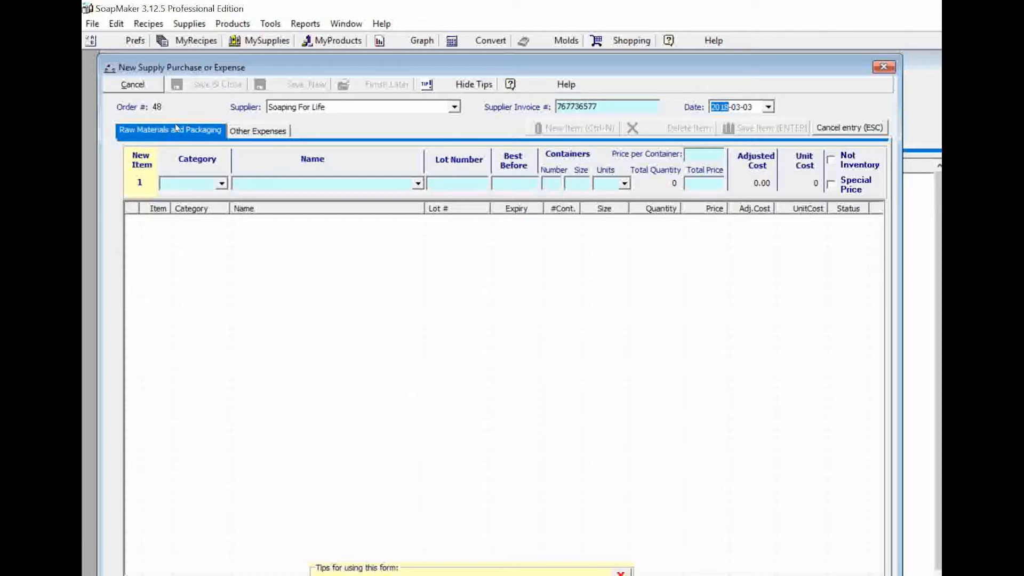
left_click(222, 183)
Enter Almond base oil, lot 675777, best before 2020-01-31, in the first row
left_click(221, 183)
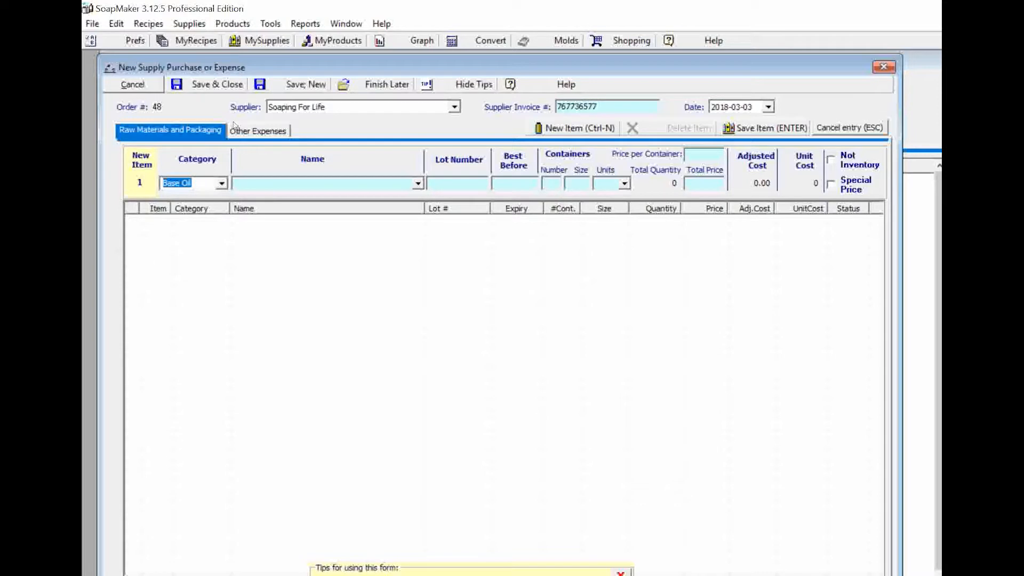
key("Tab")
type("Almond")
key("Tab")
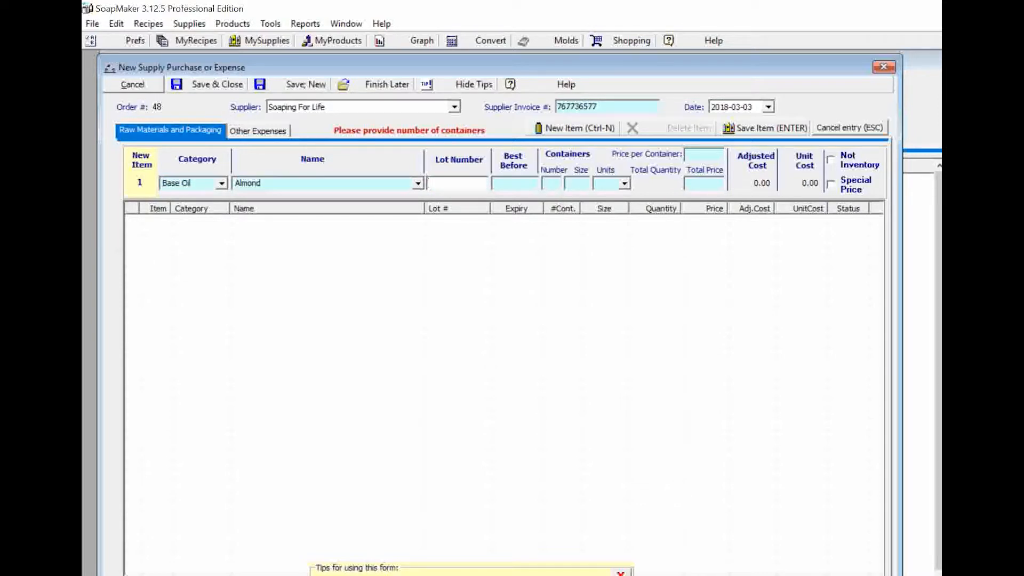
type("675777")
key("Tab")
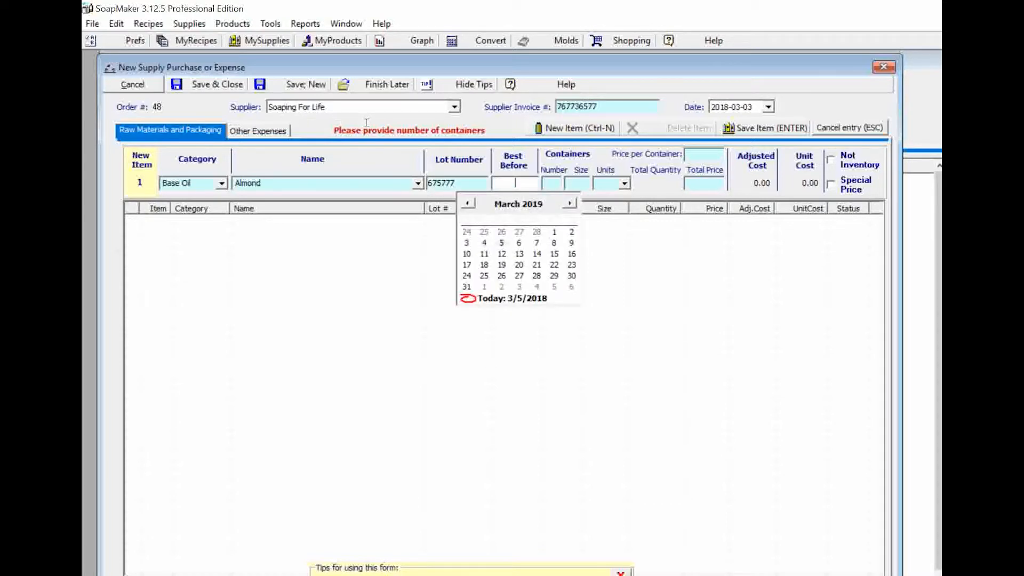
key("Page_Down")
key("Page_Down")
key("Page_Down")
key("Page_Down")
key("Page_Down")
key("Page_Down")
key("Page_Down")
key("Page_Down")
key("Page_Down")
key("Page_Down")
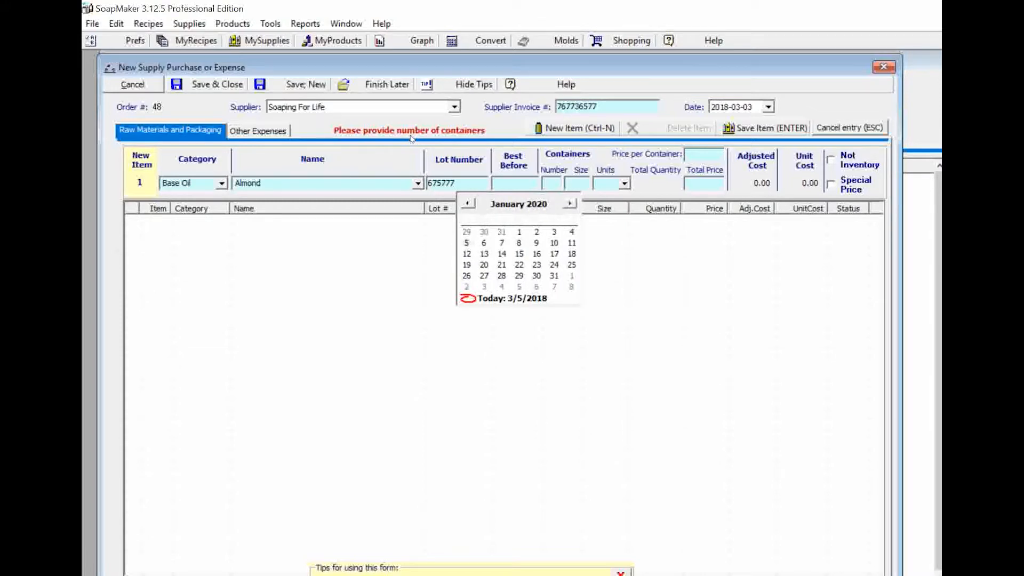
left_click(554, 276)
Fill in two 16 oz containers at 7.00 each for the Almond line
key("Tab")
type("2")
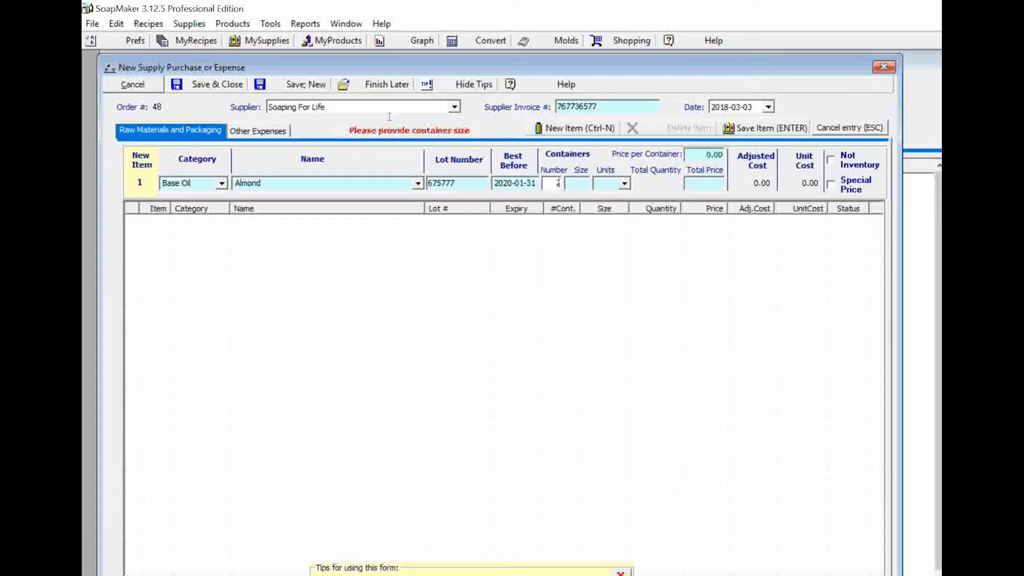
key("Tab")
type("16")
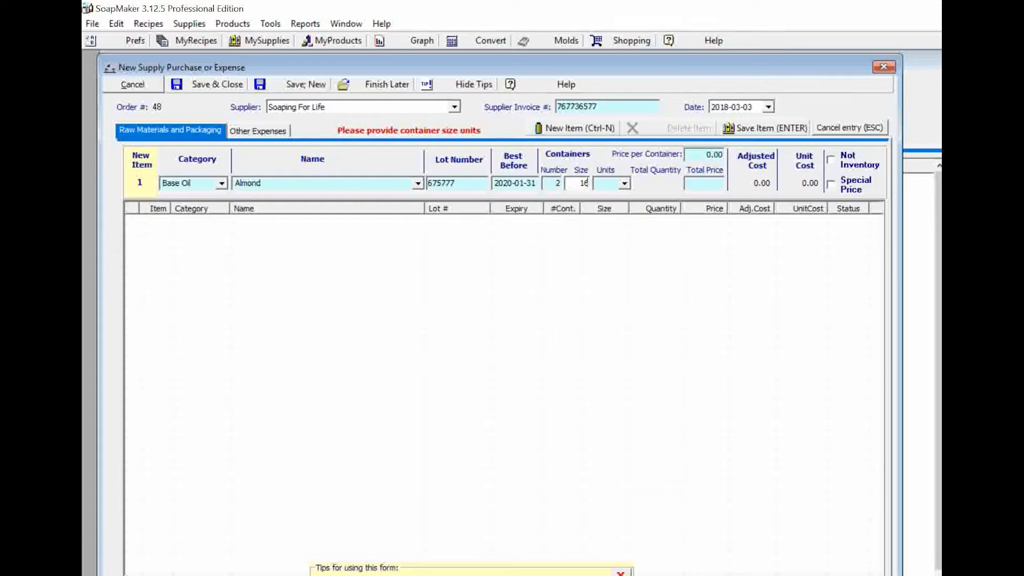
key("Tab")
type("oz")
key("Tab")
type("7.00")
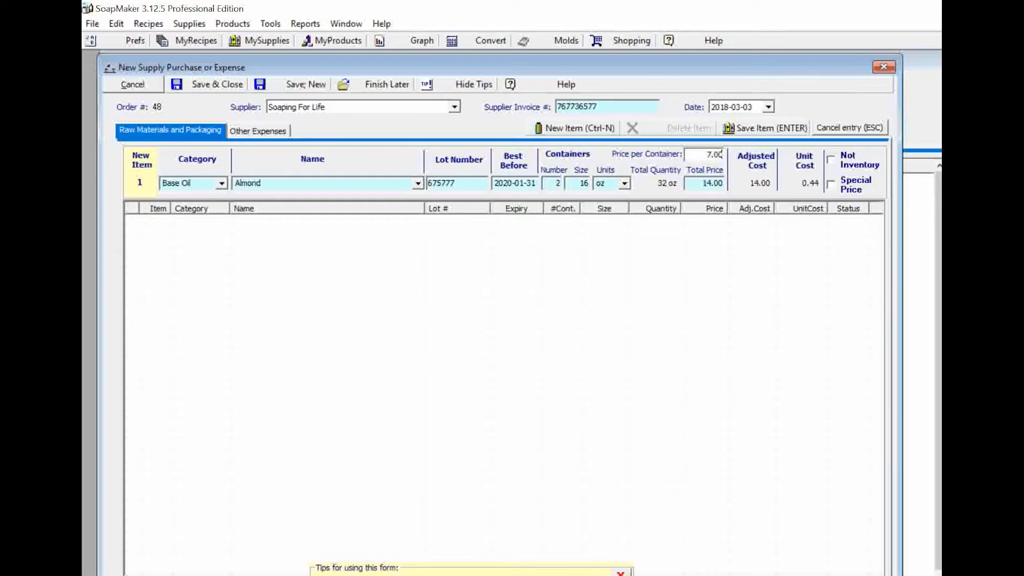
key("Tab")
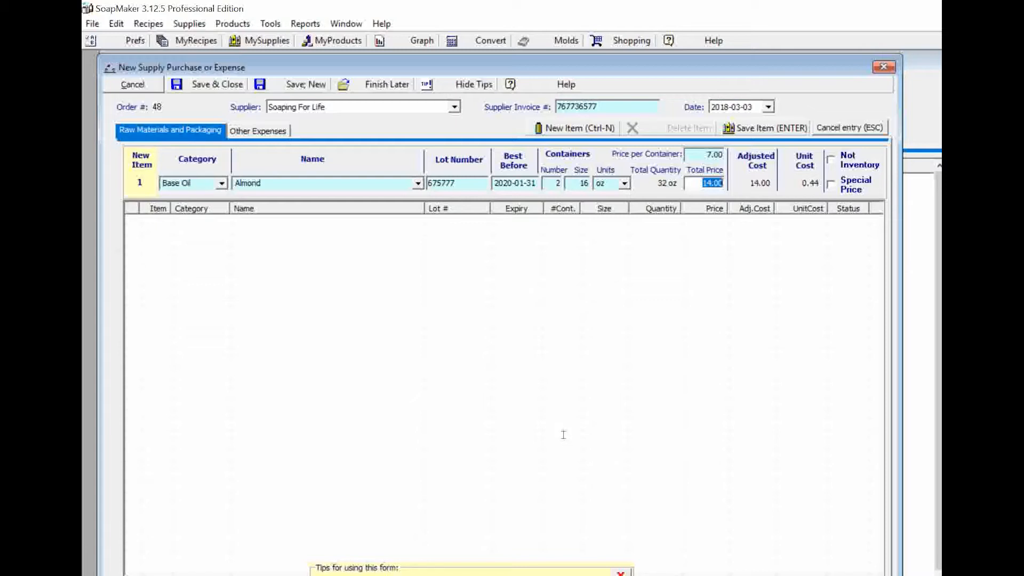
key("Return")
key("Return")
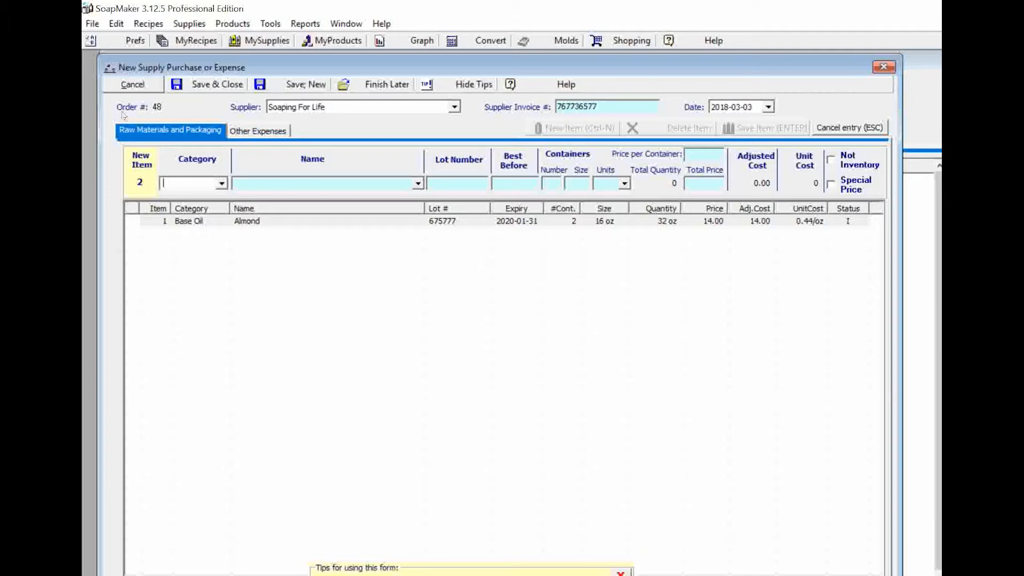
Open the Category dropdown for the second item row
left_click(222, 184)
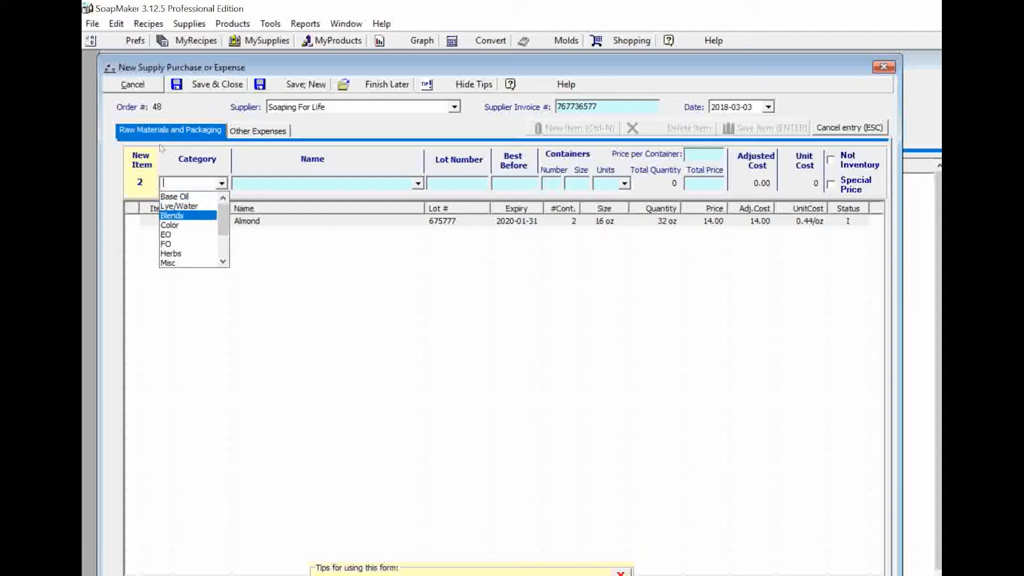
Set item 2 to Color category named 'Bath Bomb Apple Red (Red #40)'
left_click(176, 225)
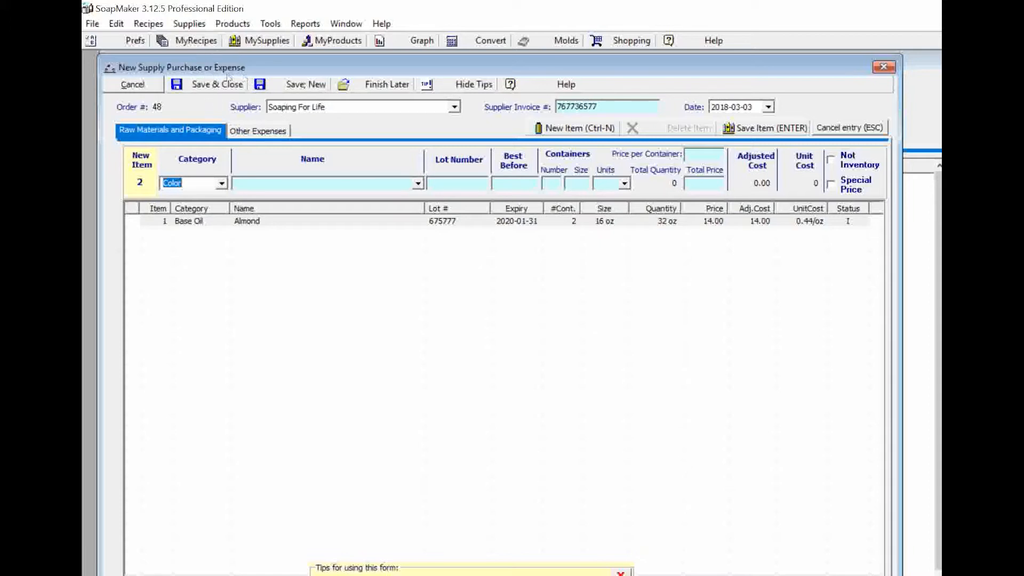
key("Tab")
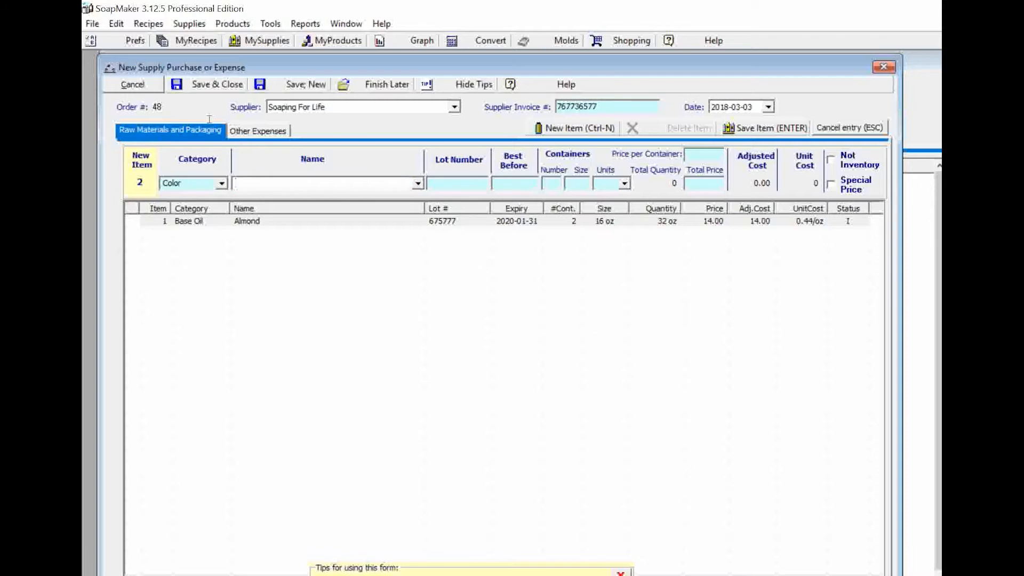
type("Bath Bomb Apple Red (Red #40)")
key("Tab")
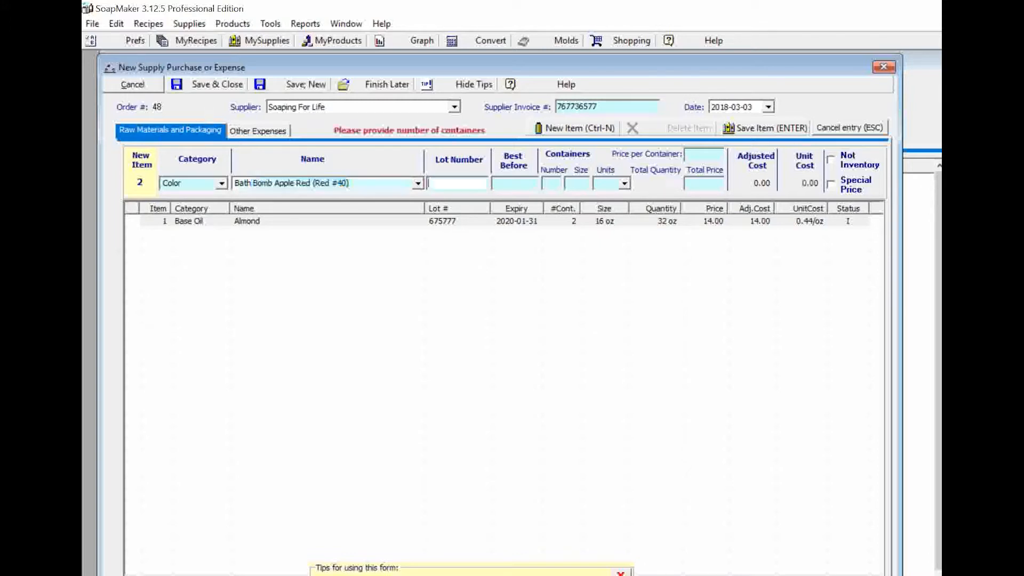
Enter one 12 oz container at 4.00 and save the colorant line
key("Tab")
key("Tab")
type("1")
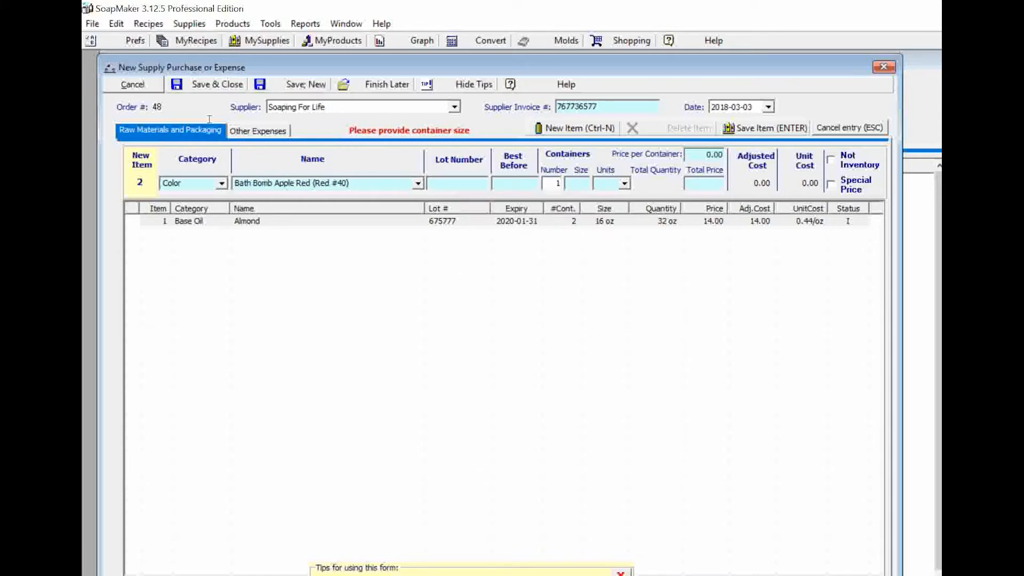
key("Tab")
type("1")
key("BackSpace")
type("1")
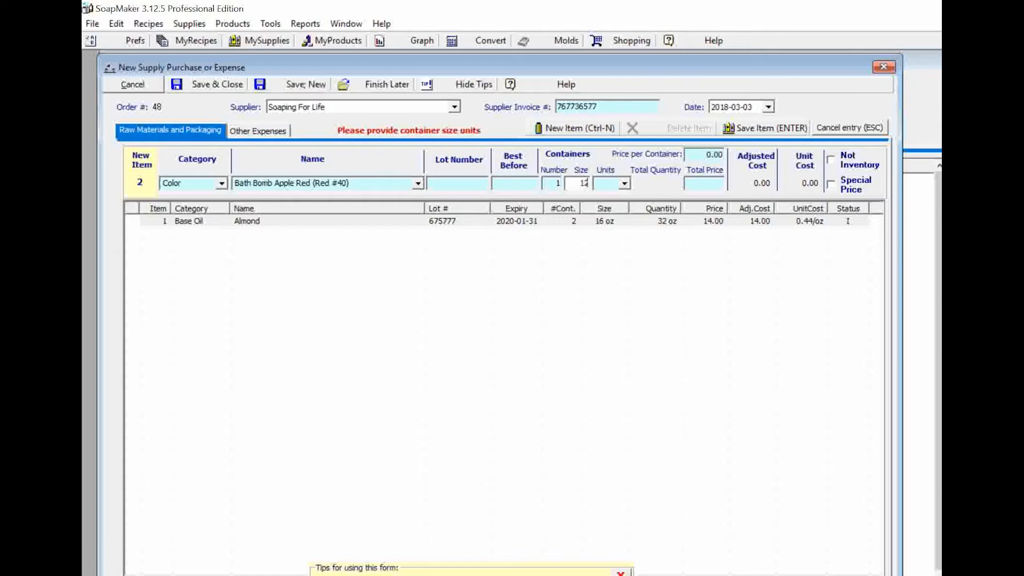
type("2")
key("Tab")
key("Tab")
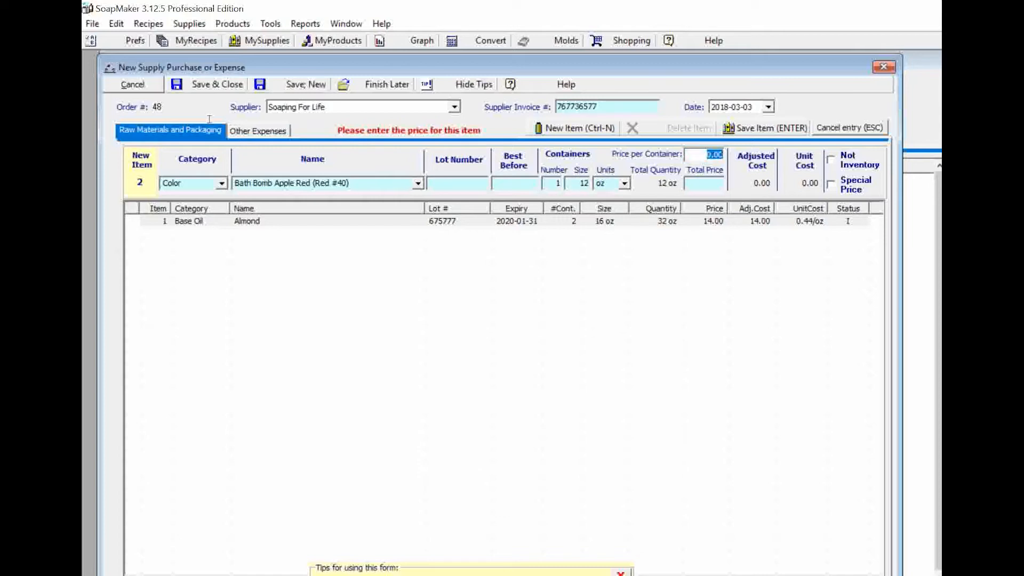
type("4")
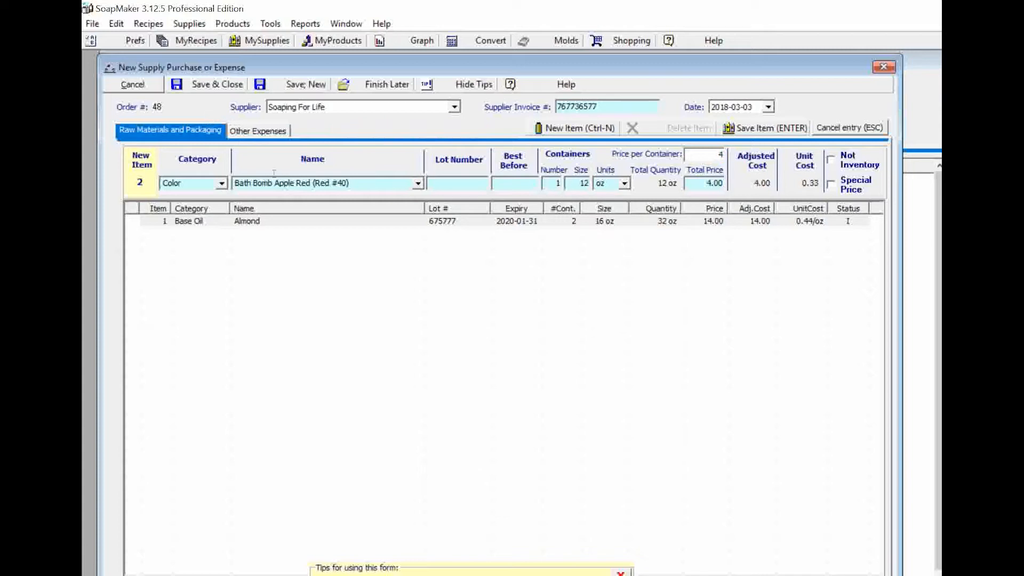
key("Return")
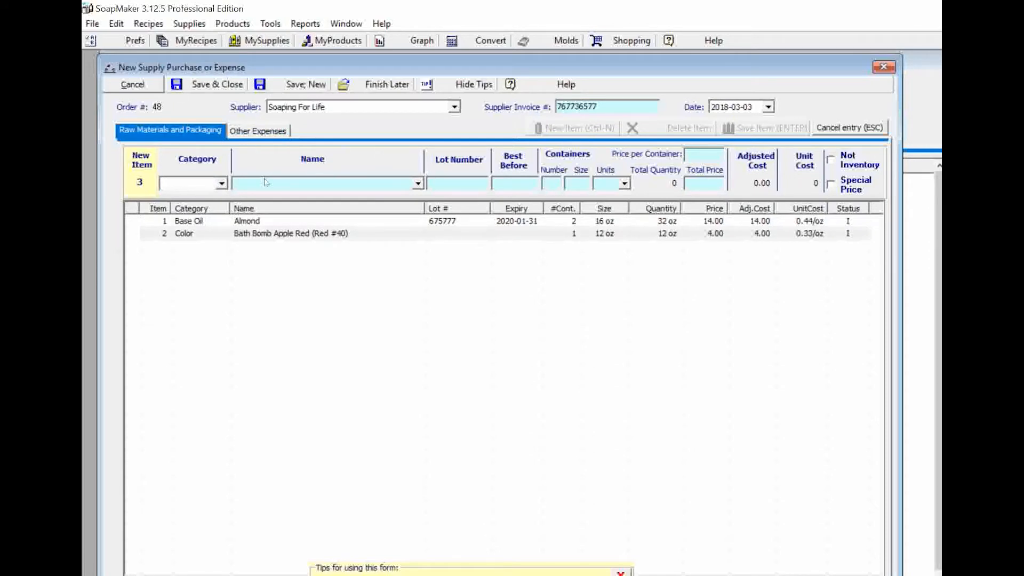
Choose Herbs as the category for item 3
left_click(221, 183)
left_click(222, 183)
left_click(221, 184)
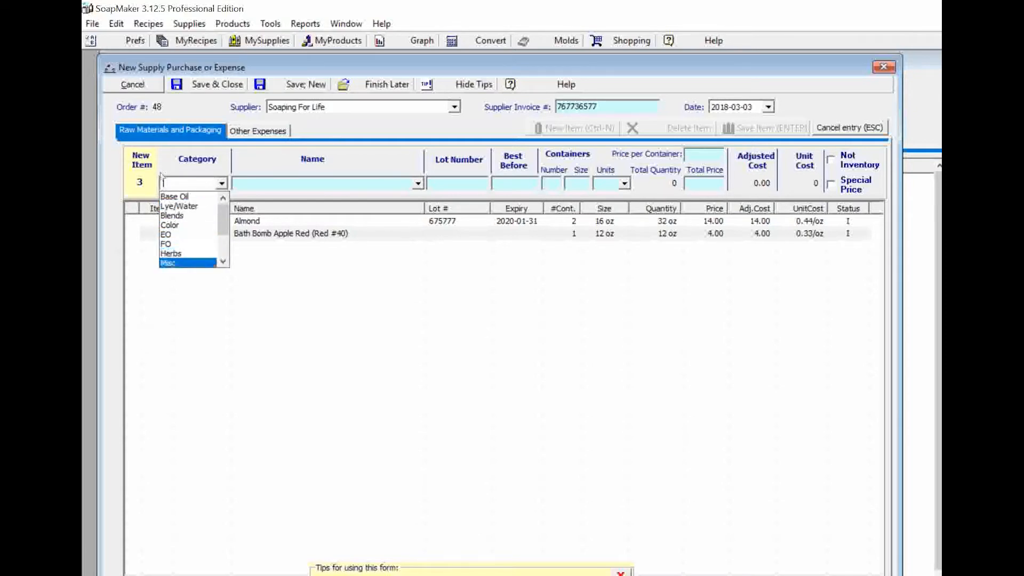
left_click(188, 253)
Start item 3 as Herbs named PINK SALT with best-before date 2019-10-15
left_click(341, 184)
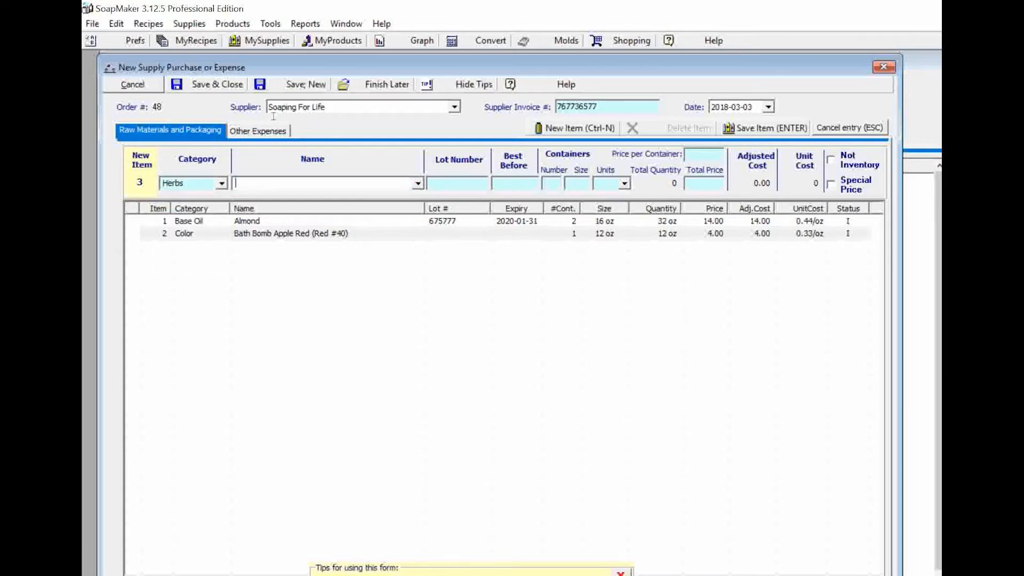
type("PINK SALT")
key("Tab")
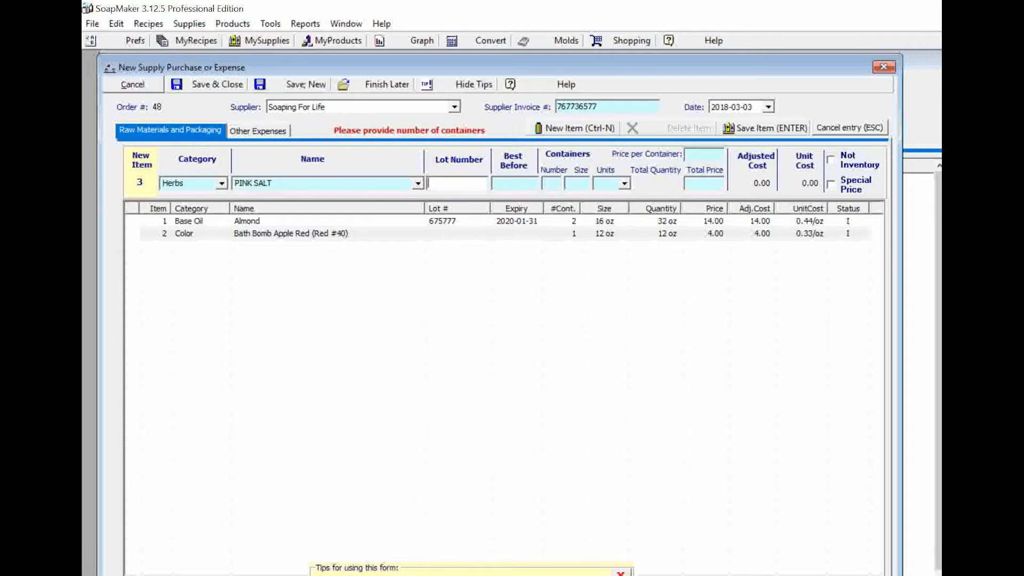
key("Tab")
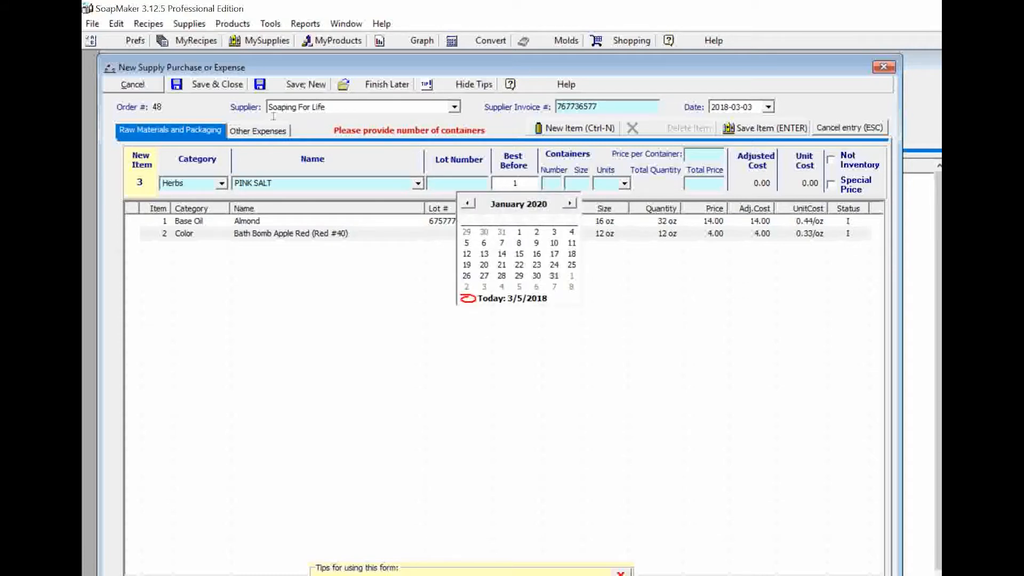
left_click(468, 203)
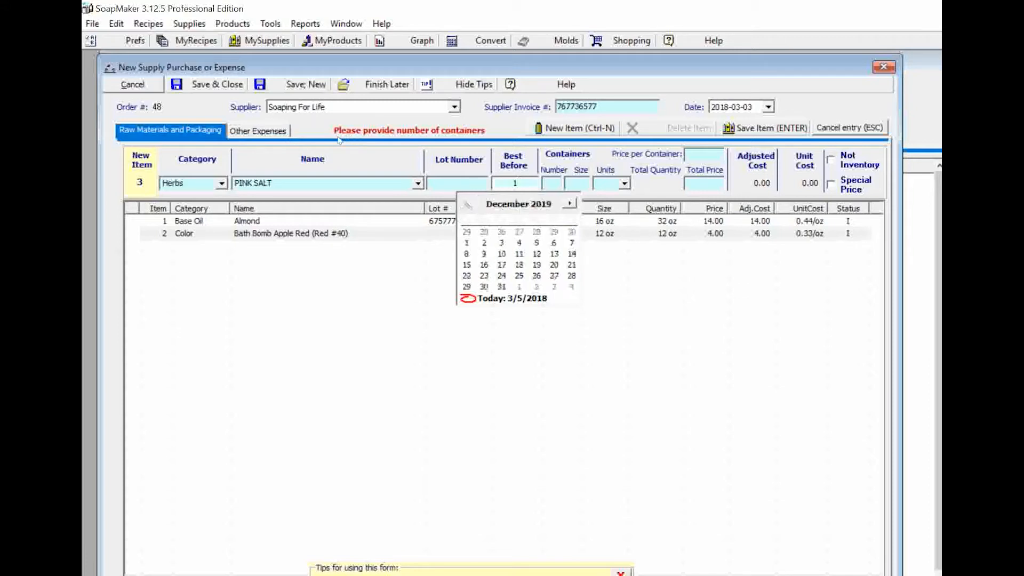
left_click(468, 203)
left_click(469, 203)
left_click(502, 254)
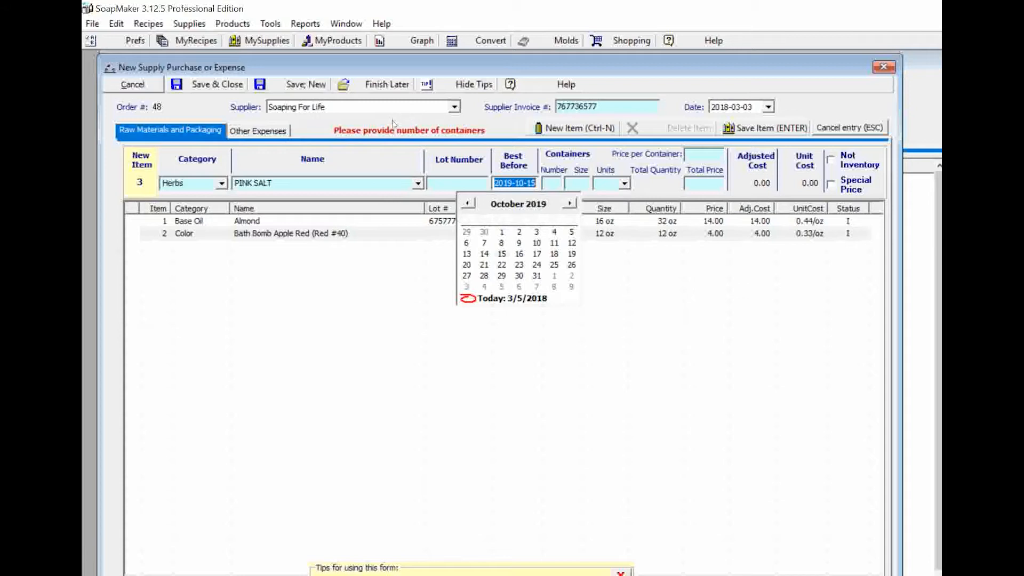
key("Tab")
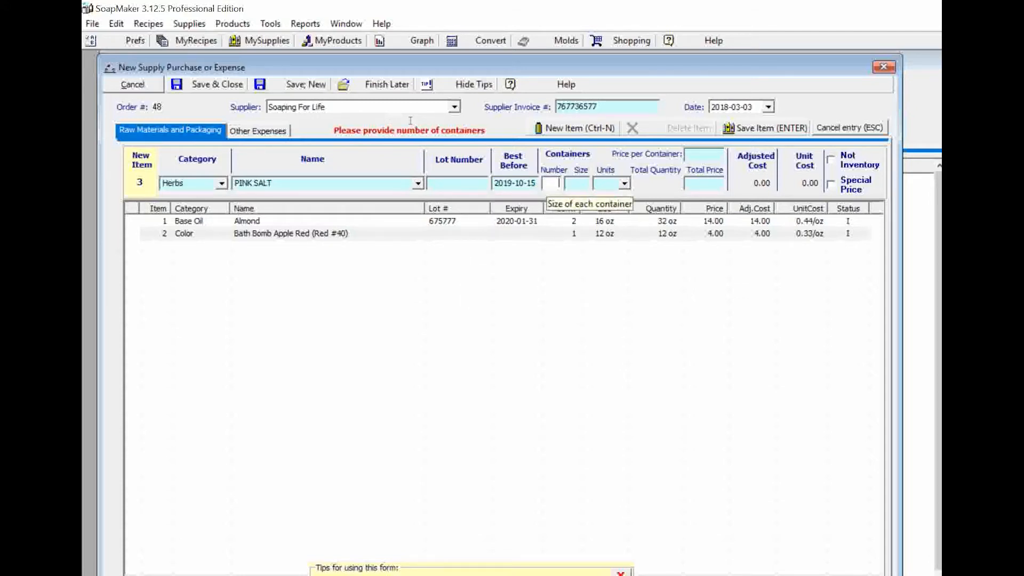
Enter one 8 oz container priced 2.80 and save PINK SALT as item 3
type("1")
key("Tab")
type("8")
key("Tab")
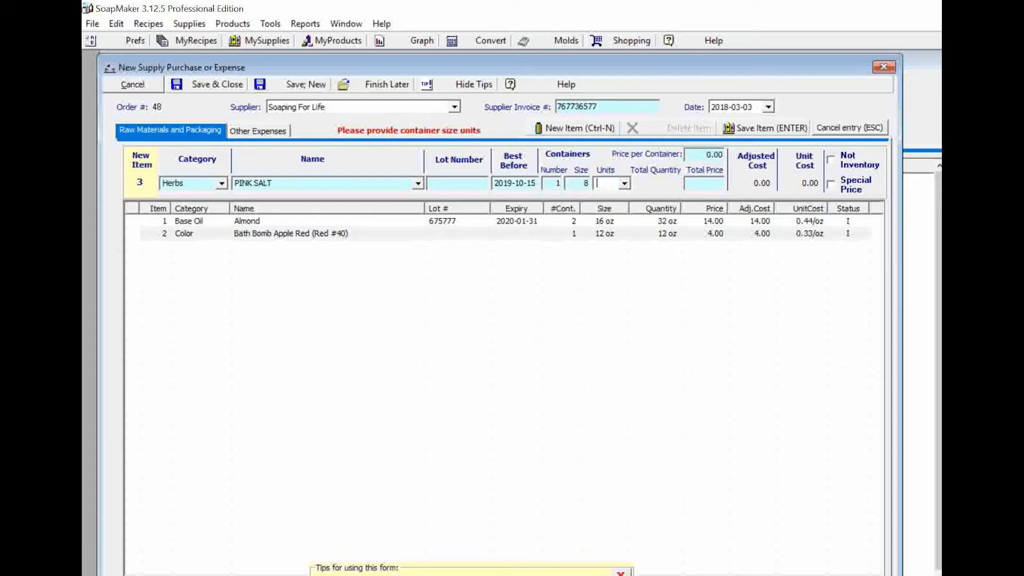
type("oz")
key("Tab")
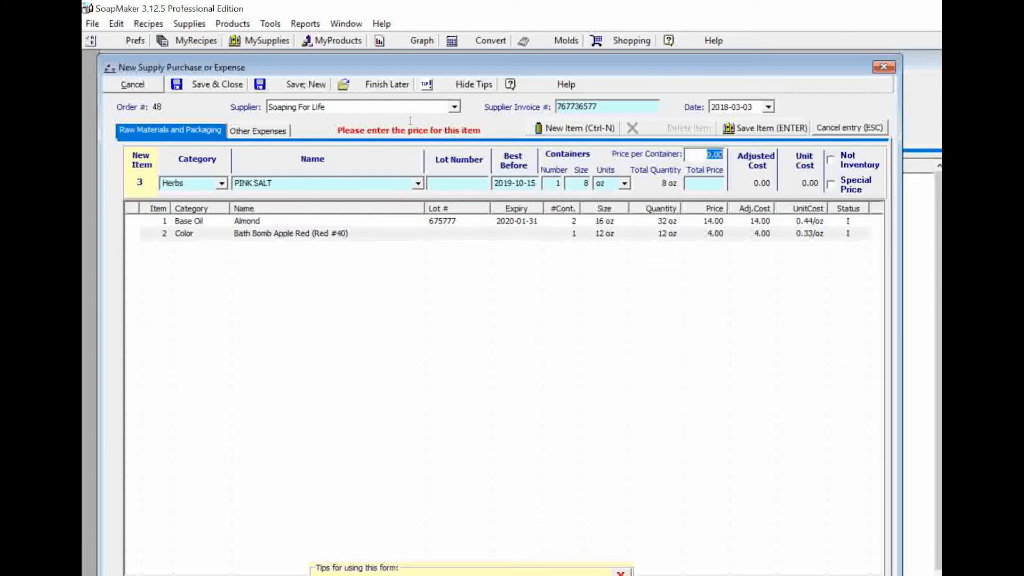
type("4")
key("BackSpace")
type("2.80")
key("Return")
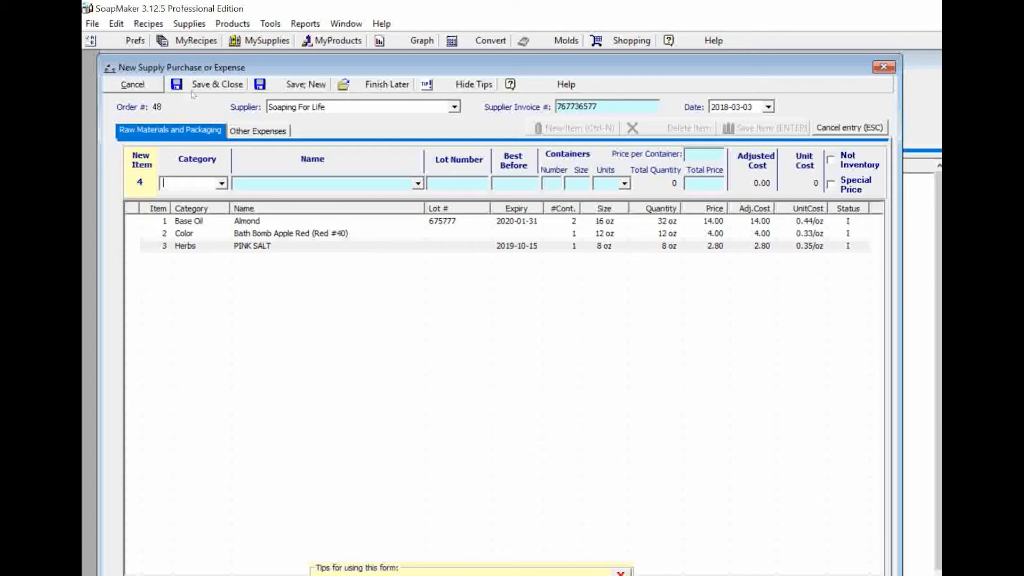
Switch to order 48's Other Expenses section and close the Category list without choosing an expense
left_click(255, 130)
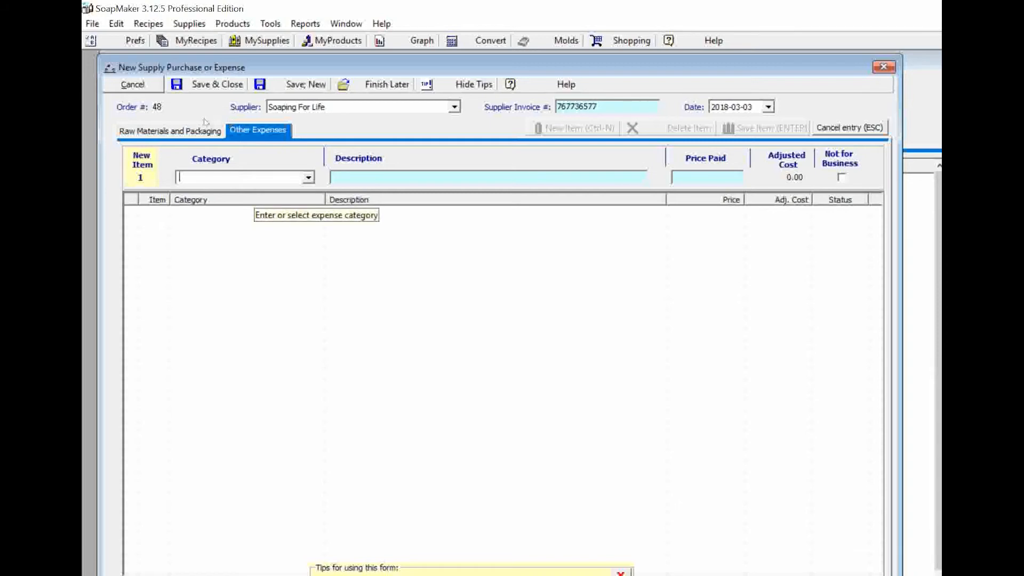
left_click(308, 177)
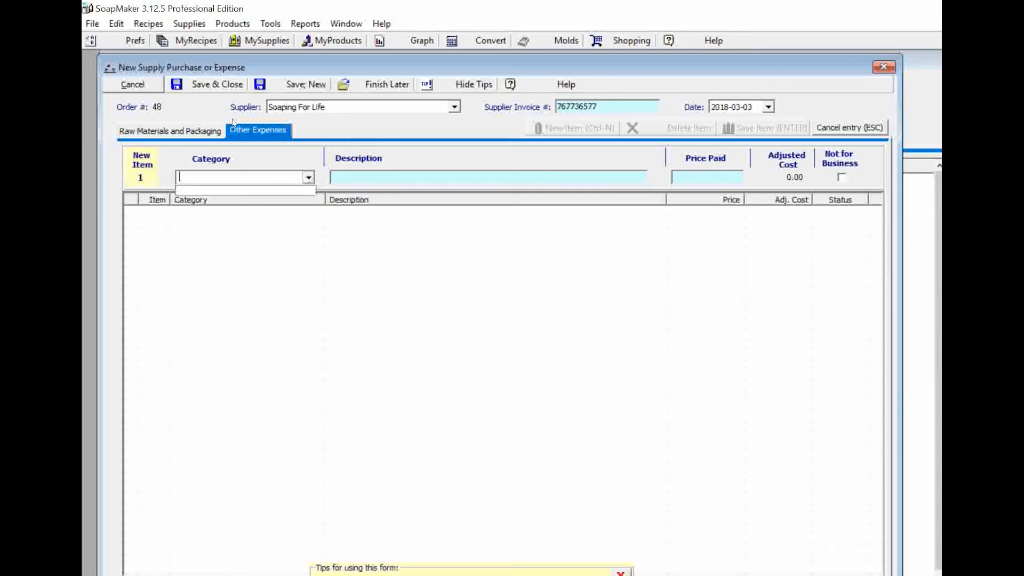
left_click(234, 119)
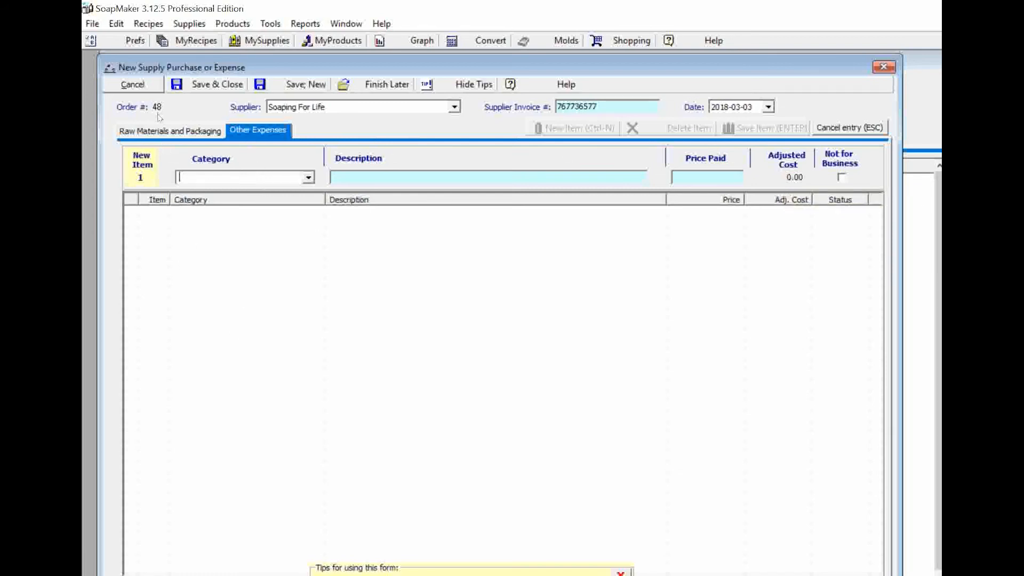
Return to Raw Materials and Packaging and save order 48, accepting both notices to start order 49
left_click(160, 131)
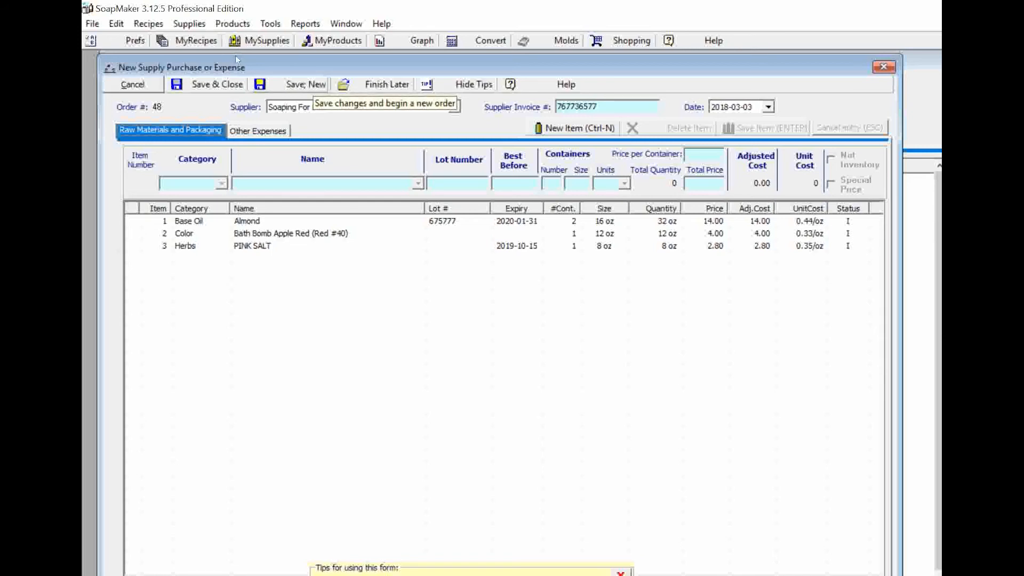
left_click(306, 85)
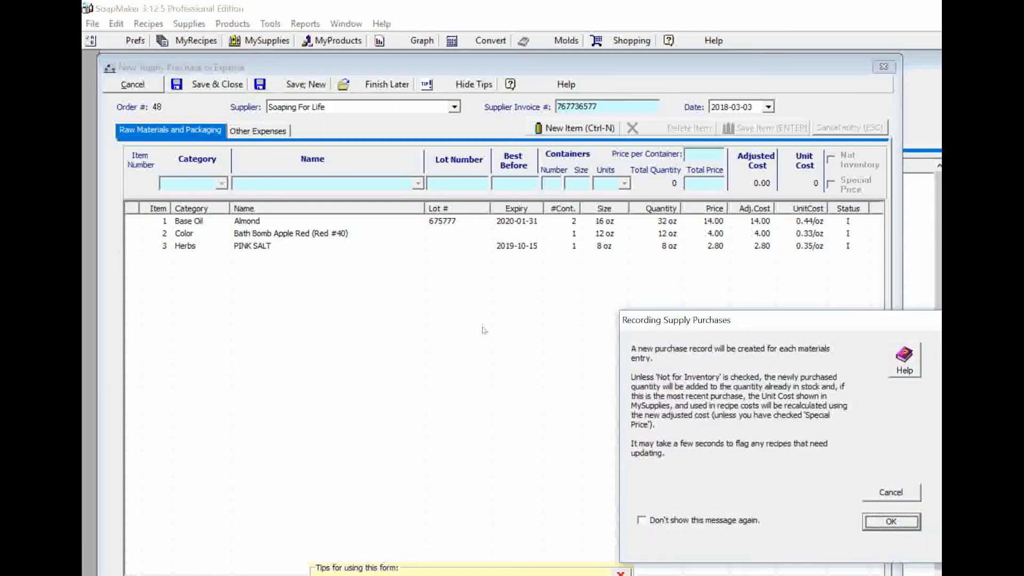
mouse_move(744, 321)
left_mouse_down()
mouse_move(421, 213)
mouse_move(288, 134)
left_mouse_up()
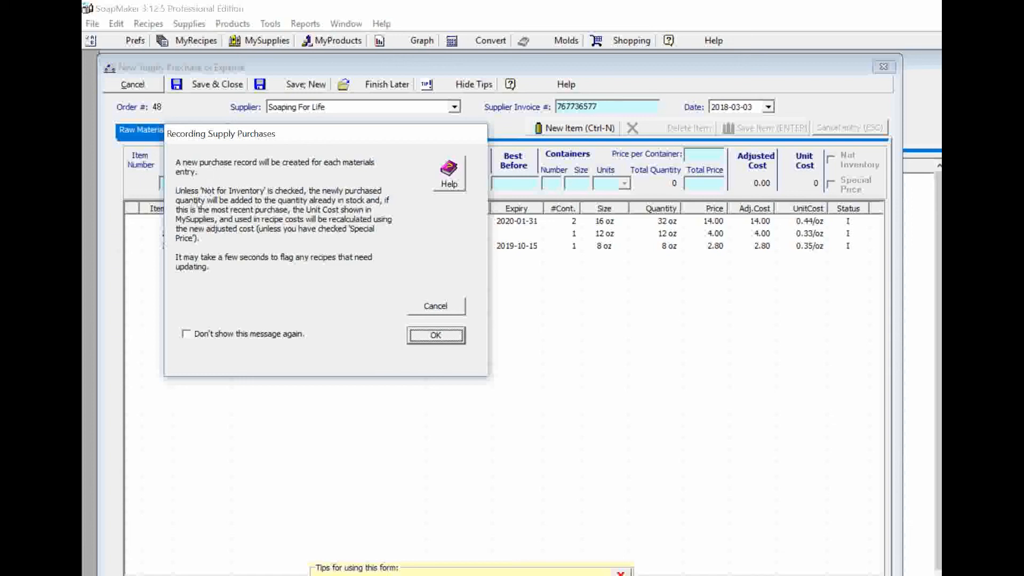
left_click(435, 335)
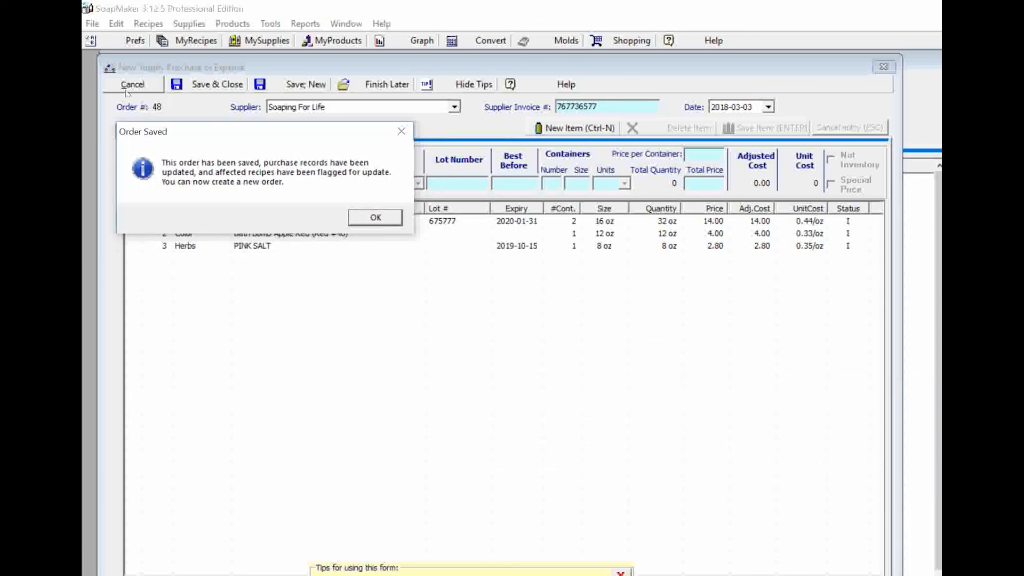
key("Return")
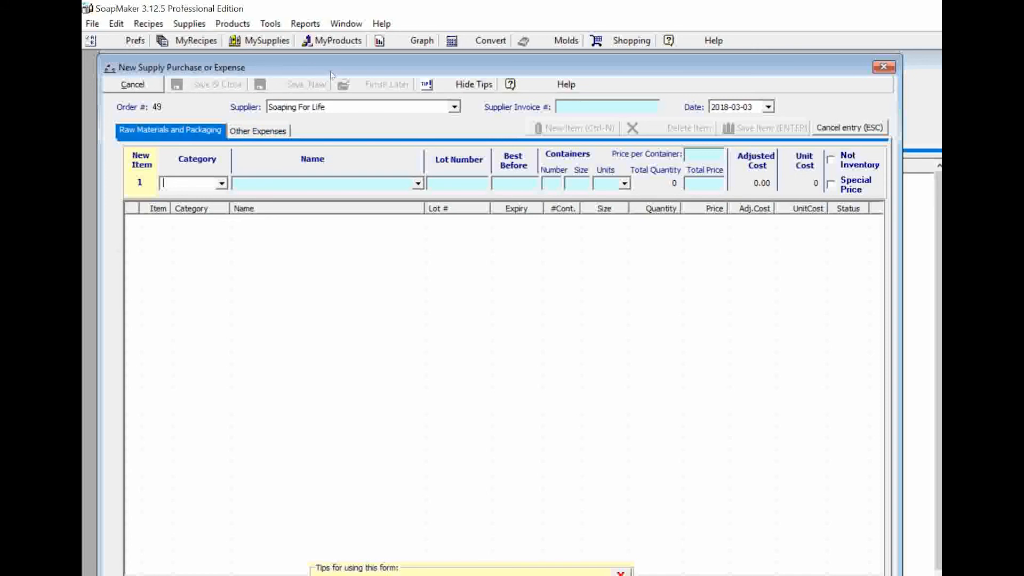
Choose Walmart as supplier, then cancel blank order 49 to return to My Supplies
left_click(454, 107)
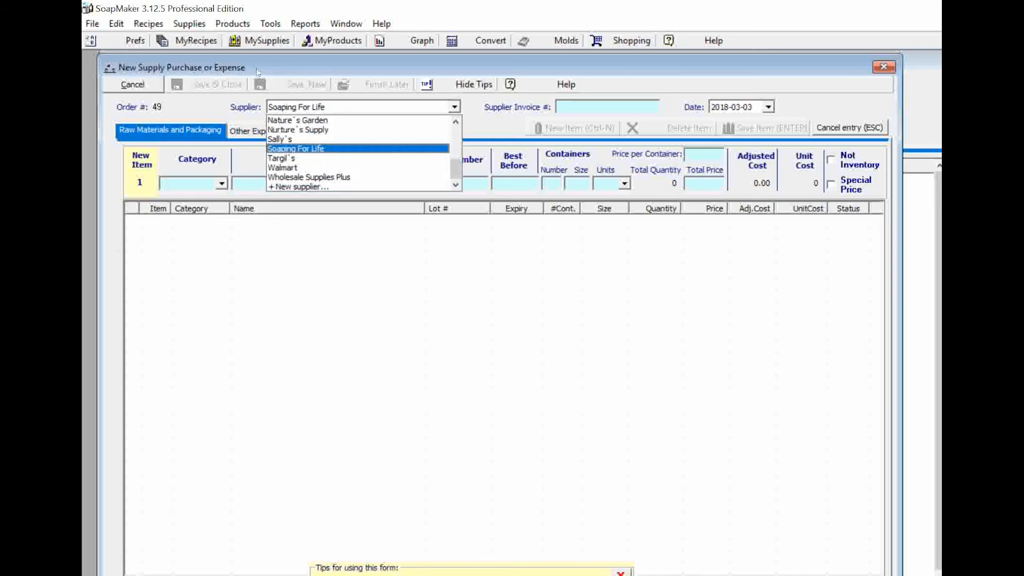
key("Down")
key("Down")
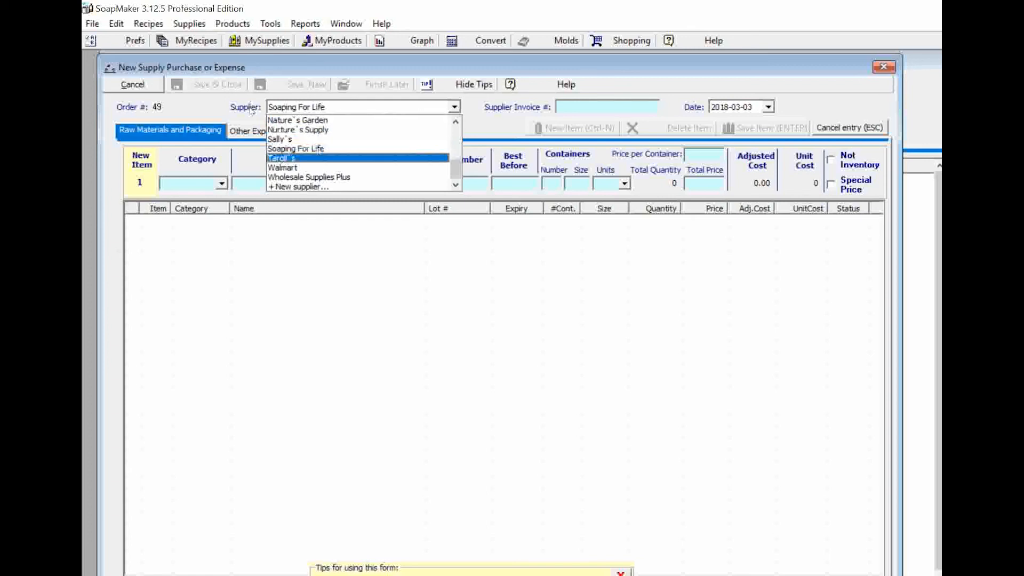
key("Return")
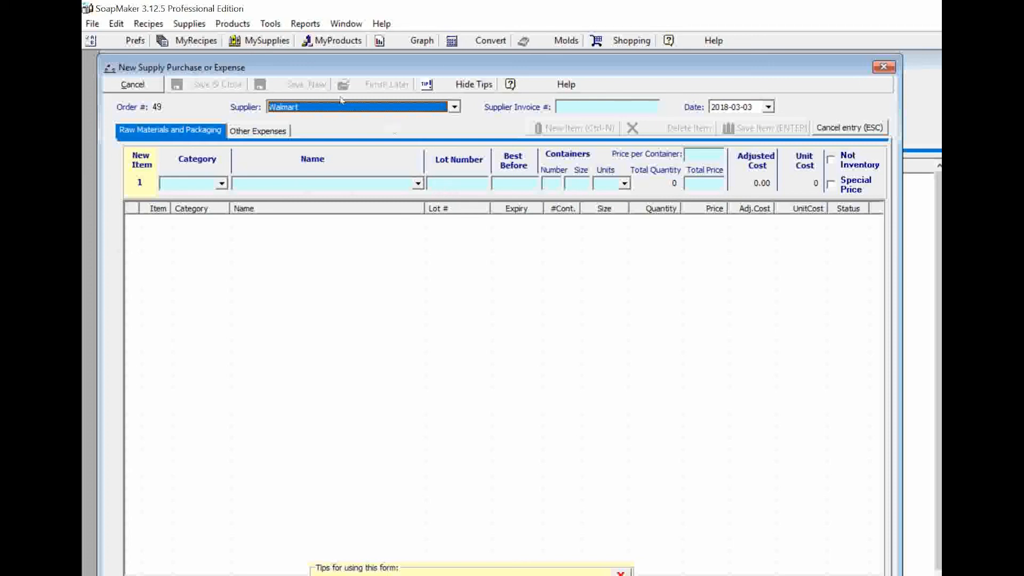
left_click(132, 85)
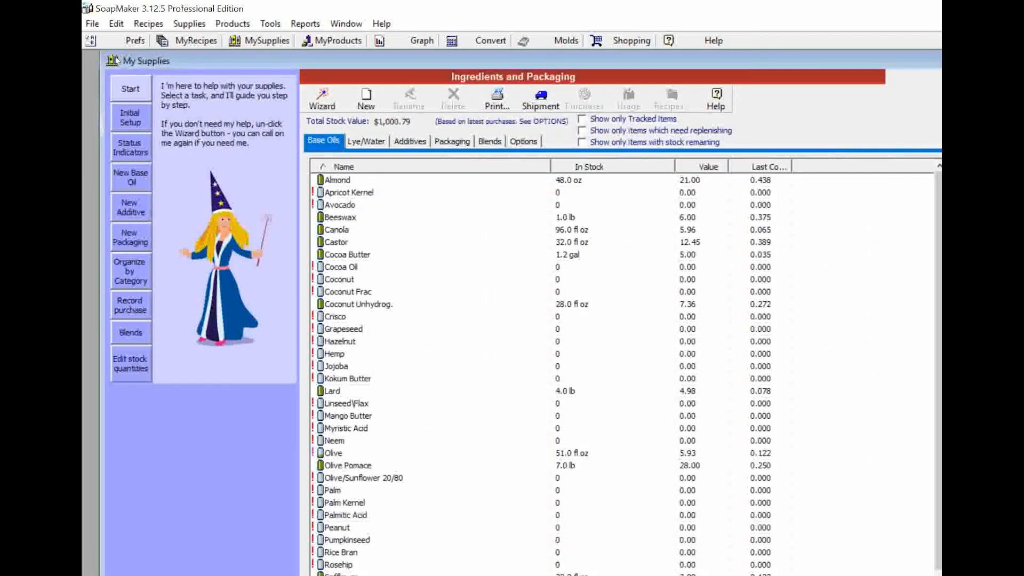